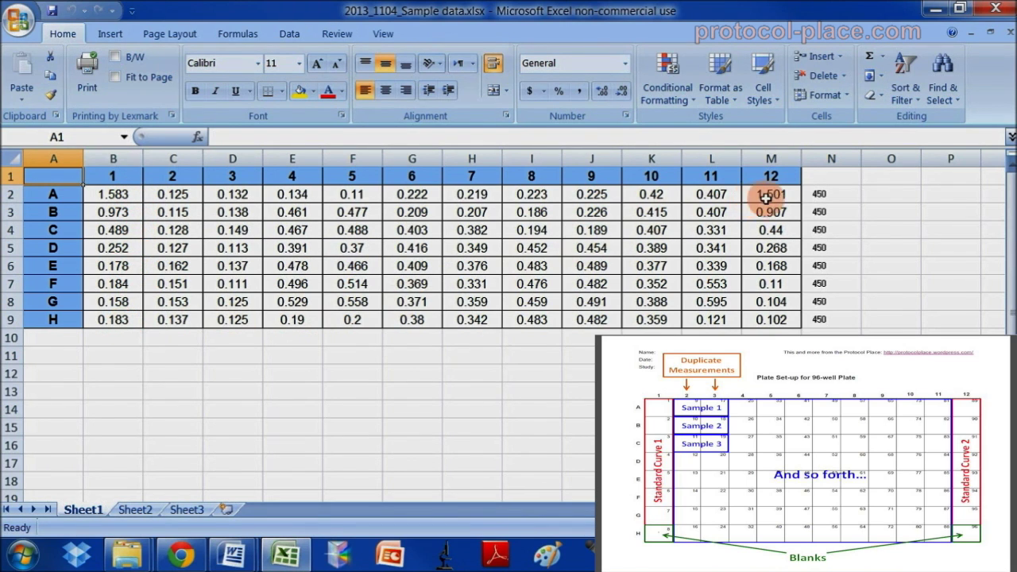
Highlight the second standard curve in M2:M9 and the sample readings in C2:L9 to review the plate layout
drag(769, 215, 784, 319)
drag(773, 199, 789, 318)
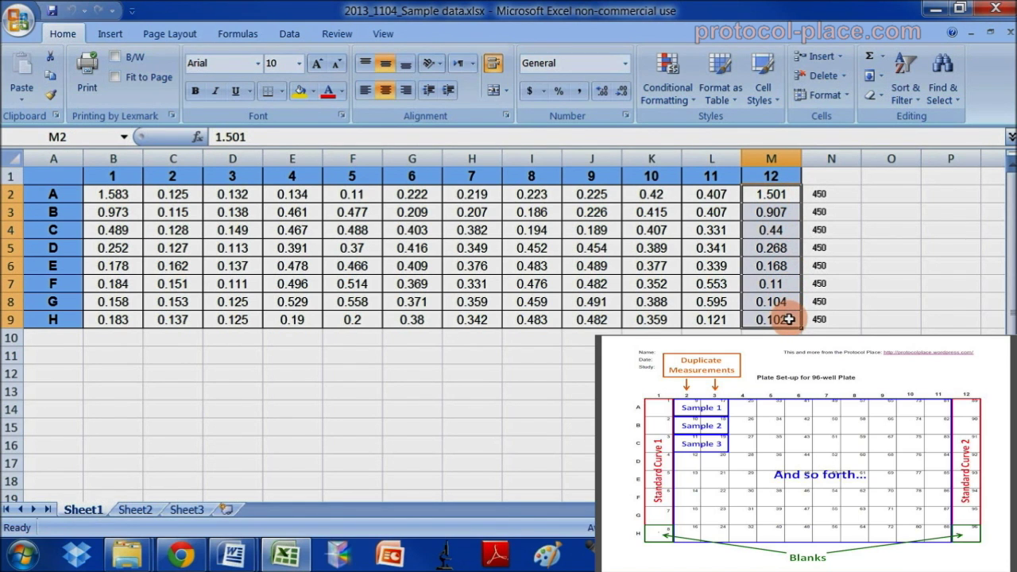
drag(172, 193, 694, 319)
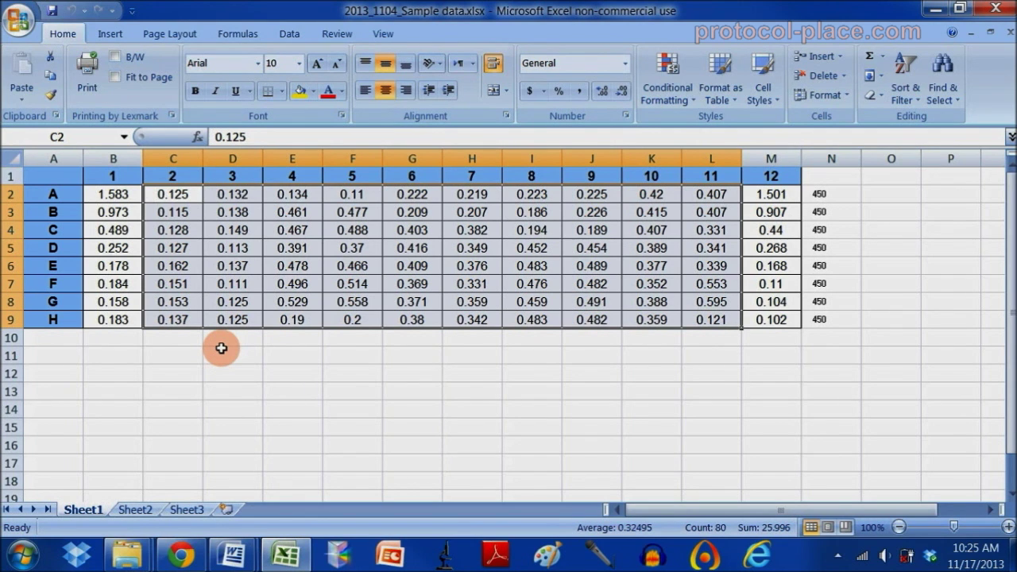
Label cell A11 below the plate data "Blanks"
click(63, 355)
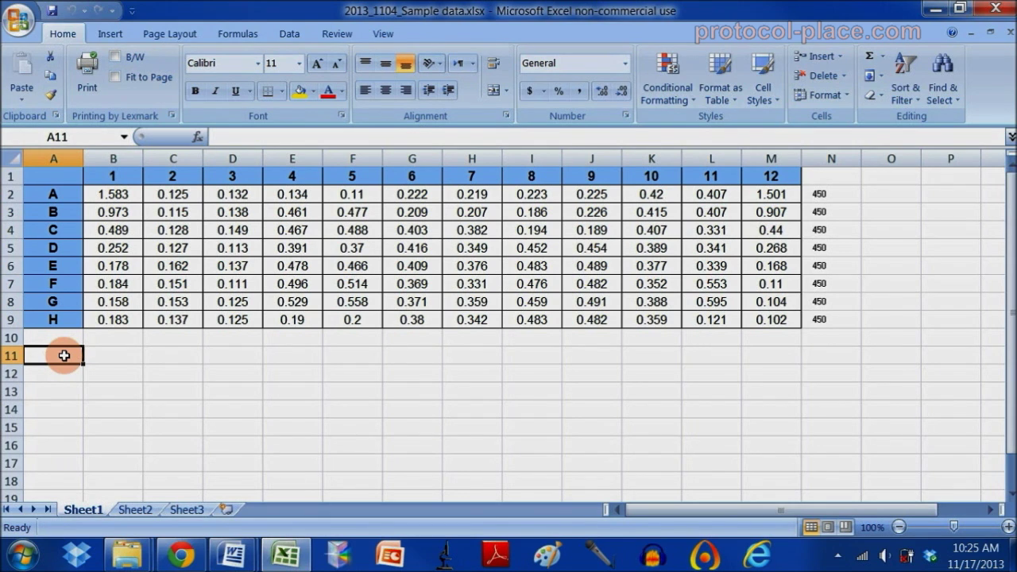
text(Blanks)
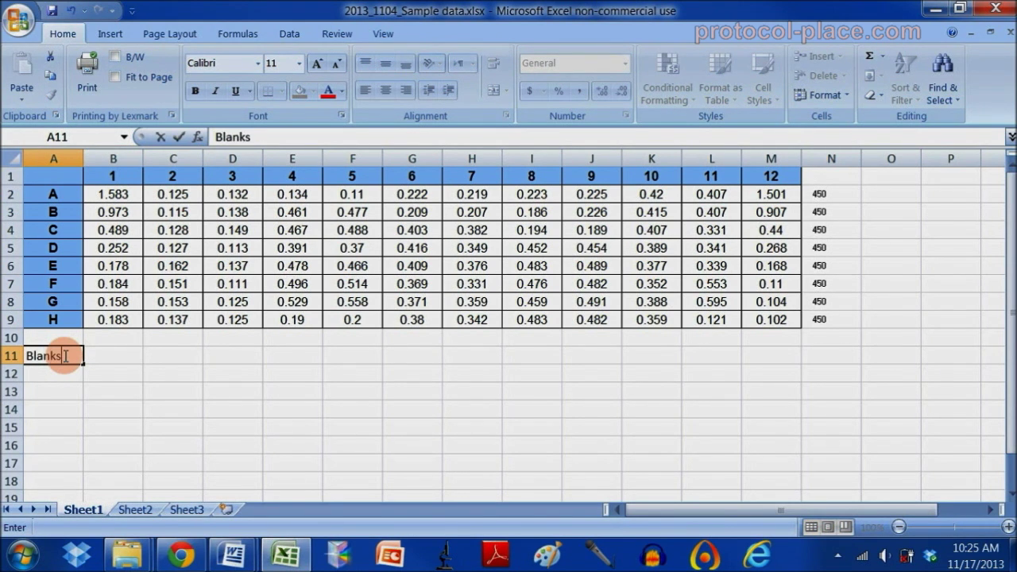
key(Tab)
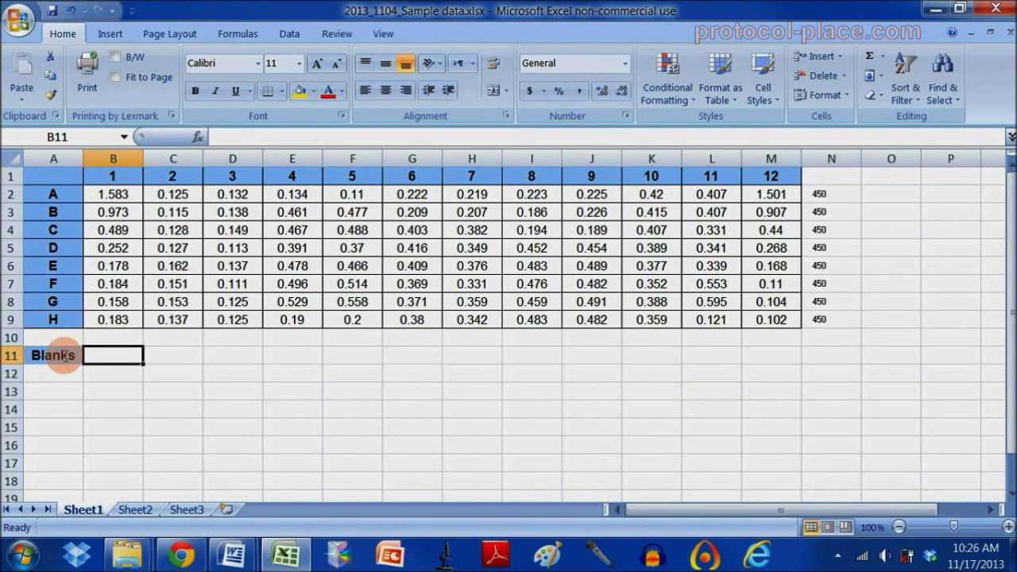
Calculate the mean blank in B11 with the formula =AVERAGE(B9,M9)
text(=)
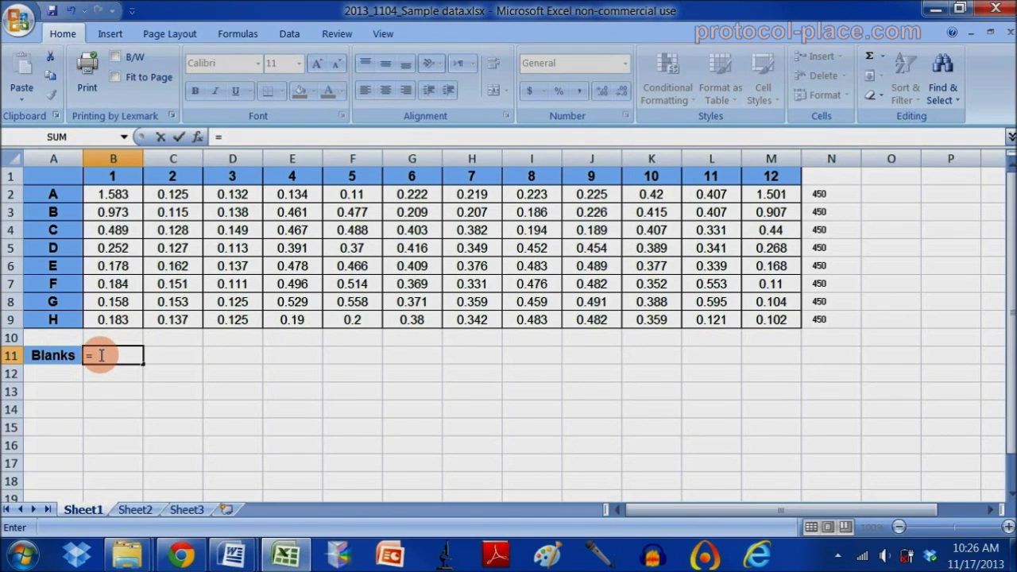
text(avera)
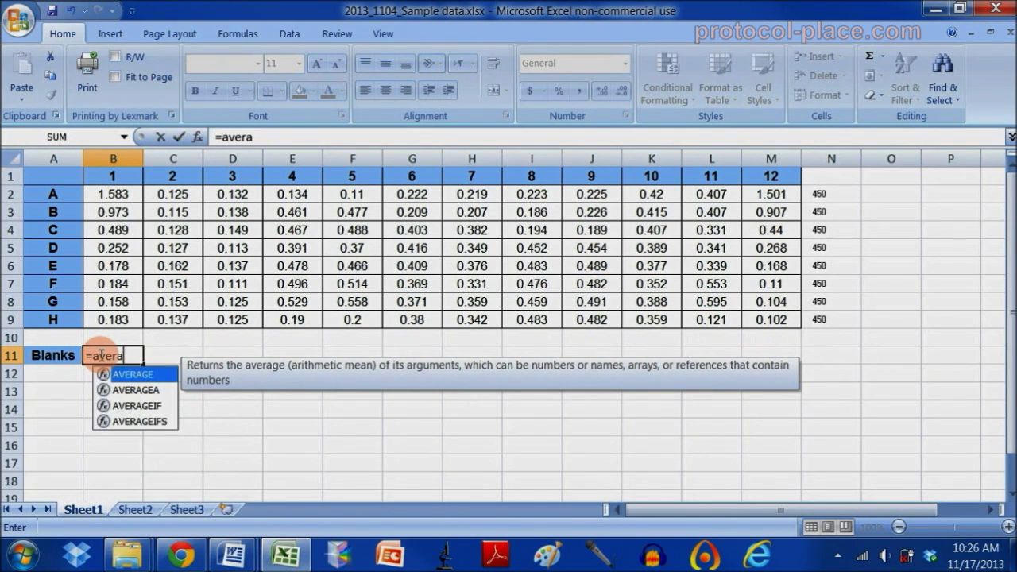
text(ge()
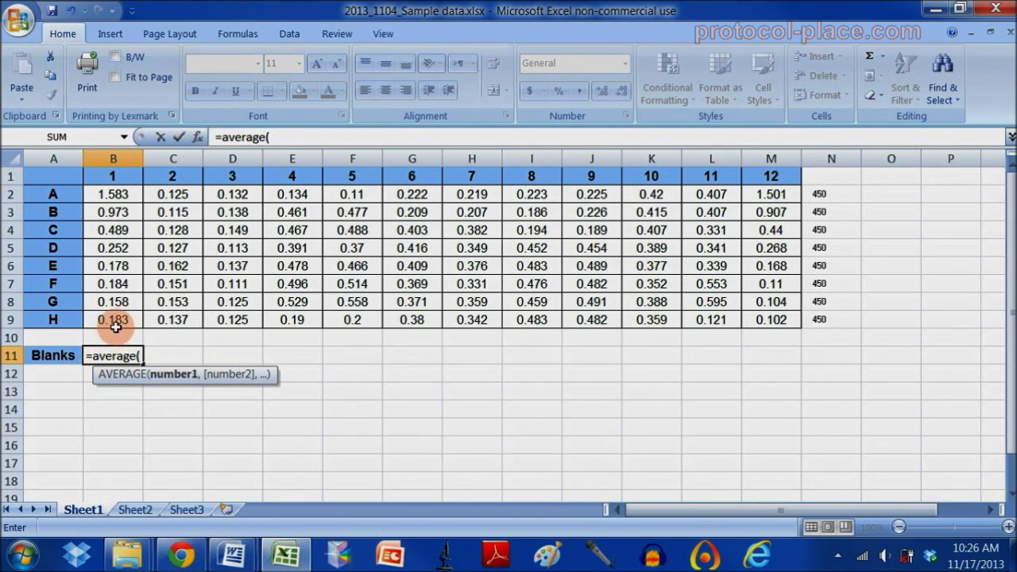
click(119, 319)
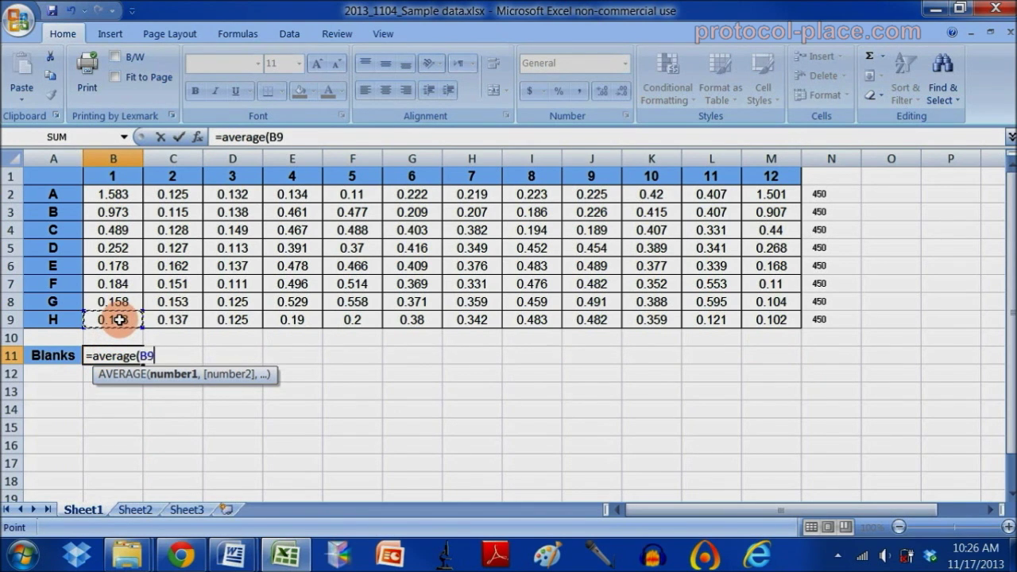
text(,)
click(770, 320)
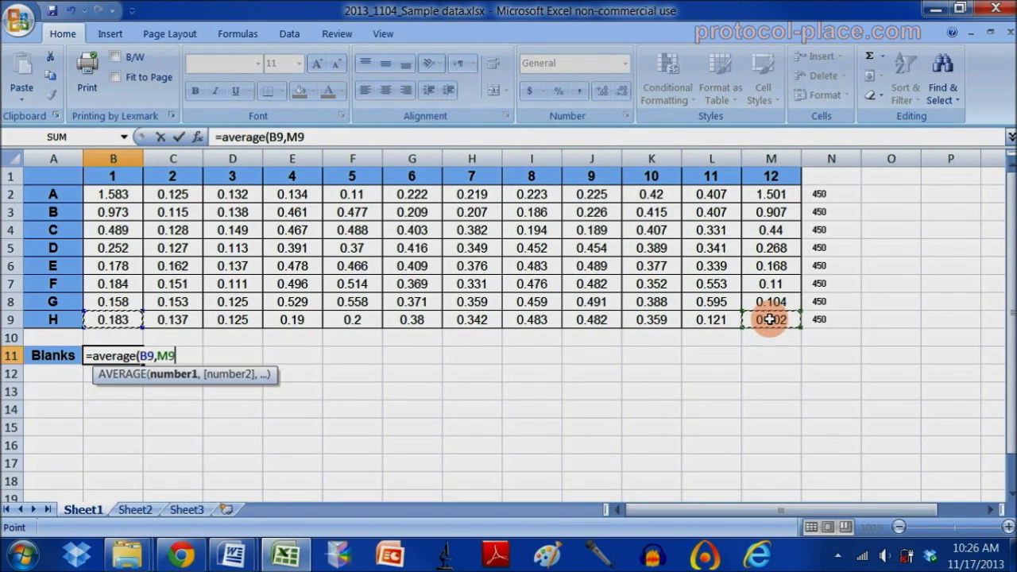
text())
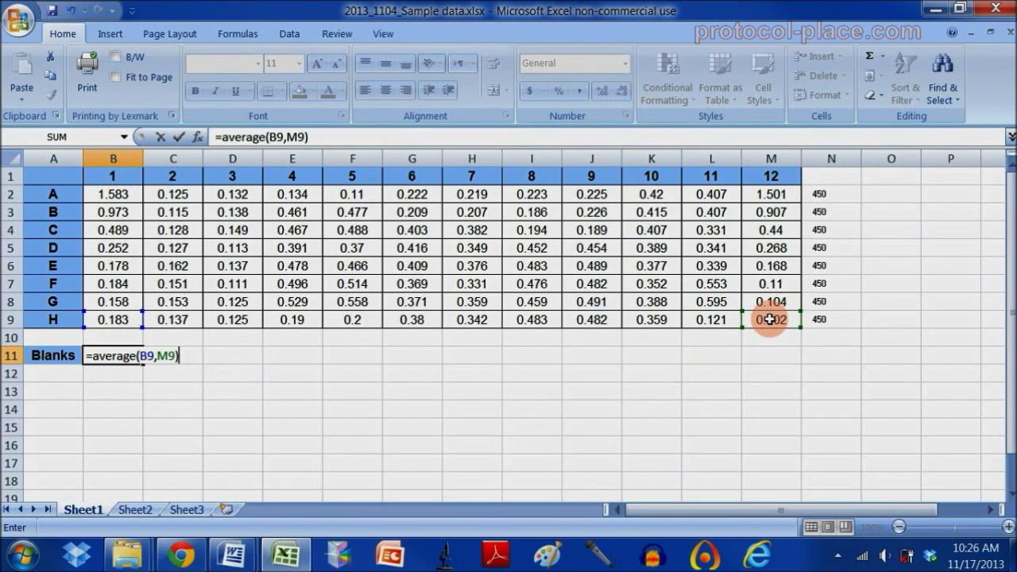
key(Return)
key(Up)
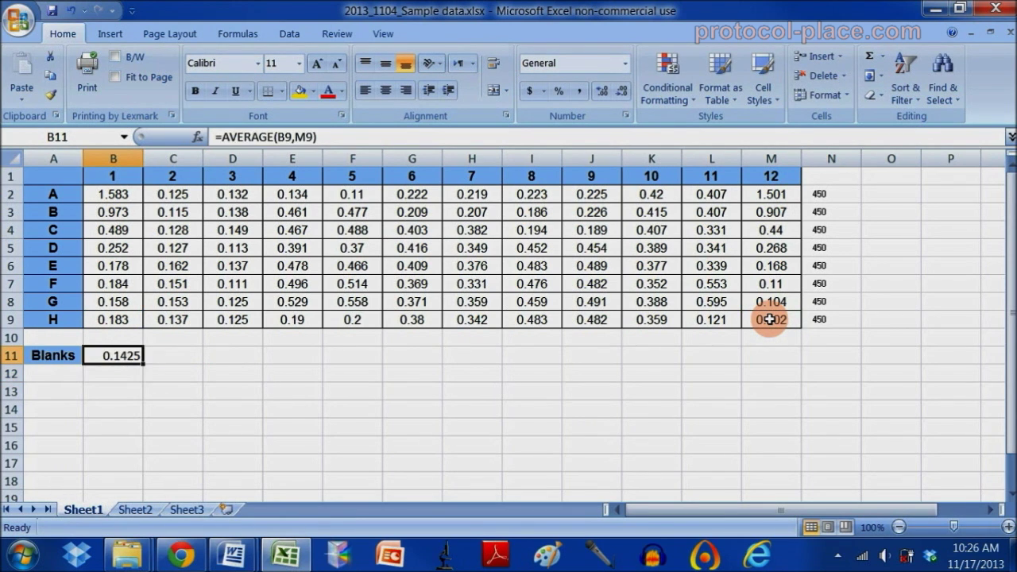
Review the two blank wells in B9 and M9 and the average formula in B11
click(137, 322)
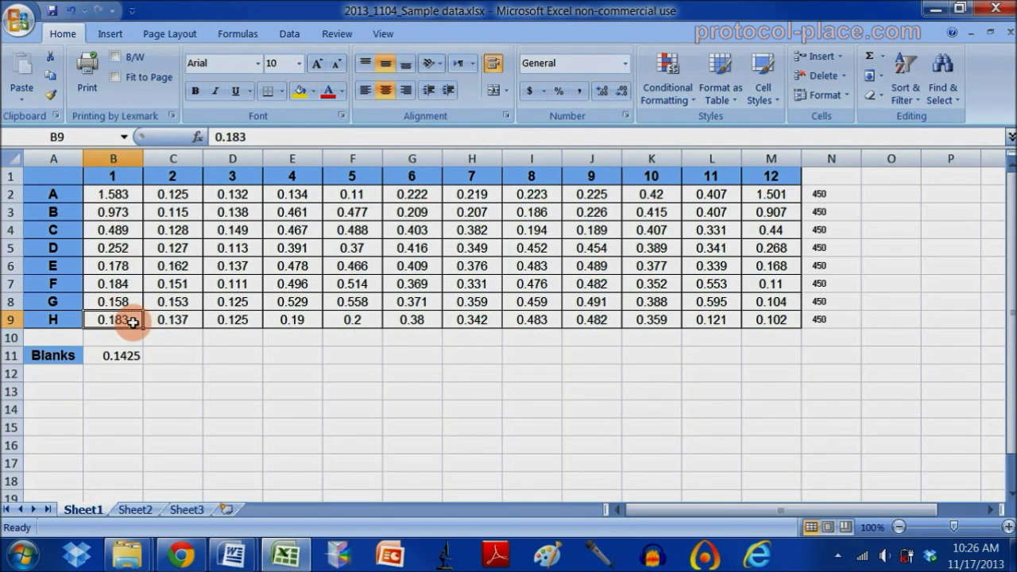
click(773, 320)
click(136, 356)
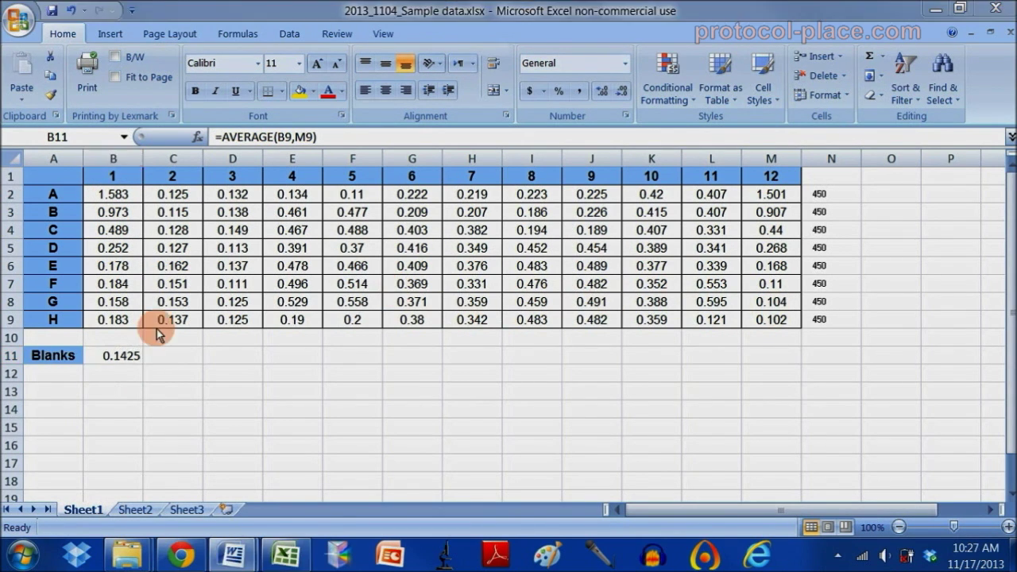
Copy the plate table A1:N9 to A13 and clear the copied readings in B14:N21
drag(63, 176, 815, 320)
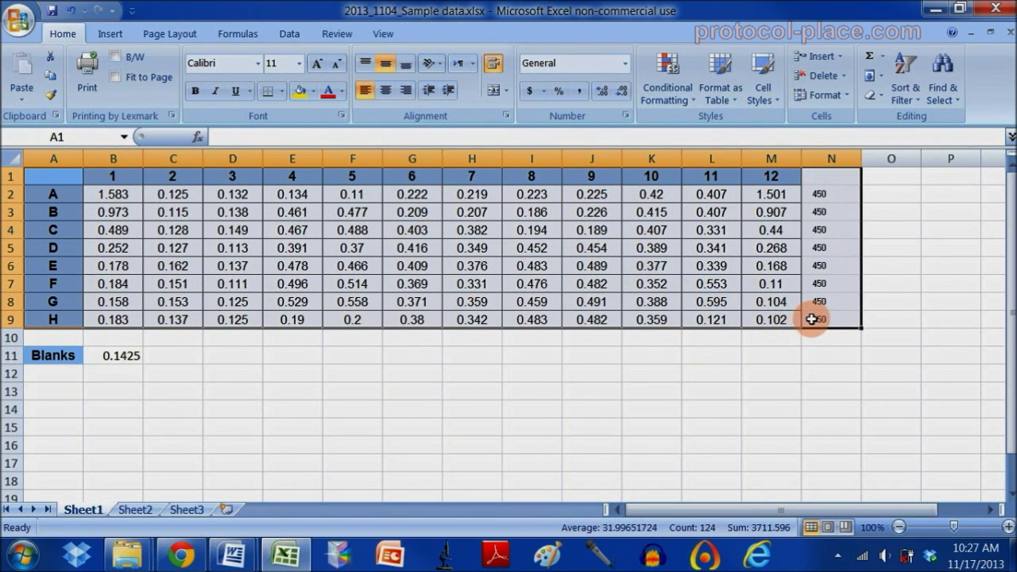
key(ctrl+c)
click(70, 389)
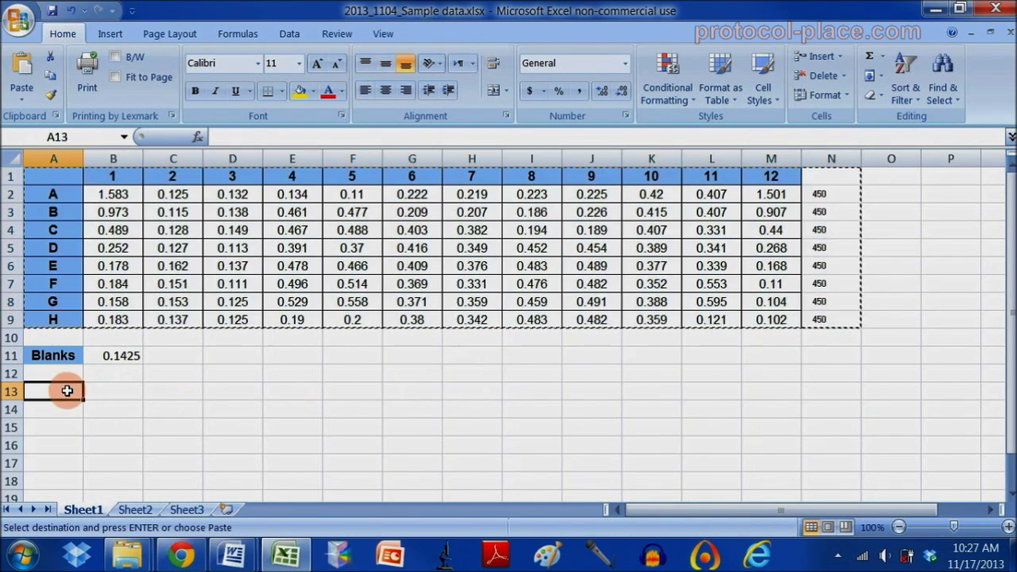
key(ctrl+v)
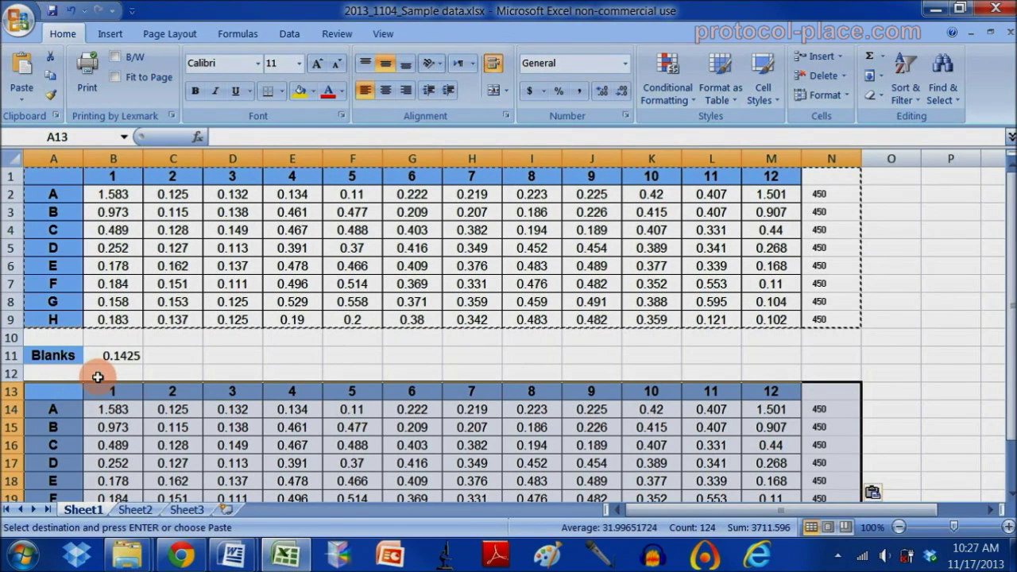
scroll(98, 377, down, 1)
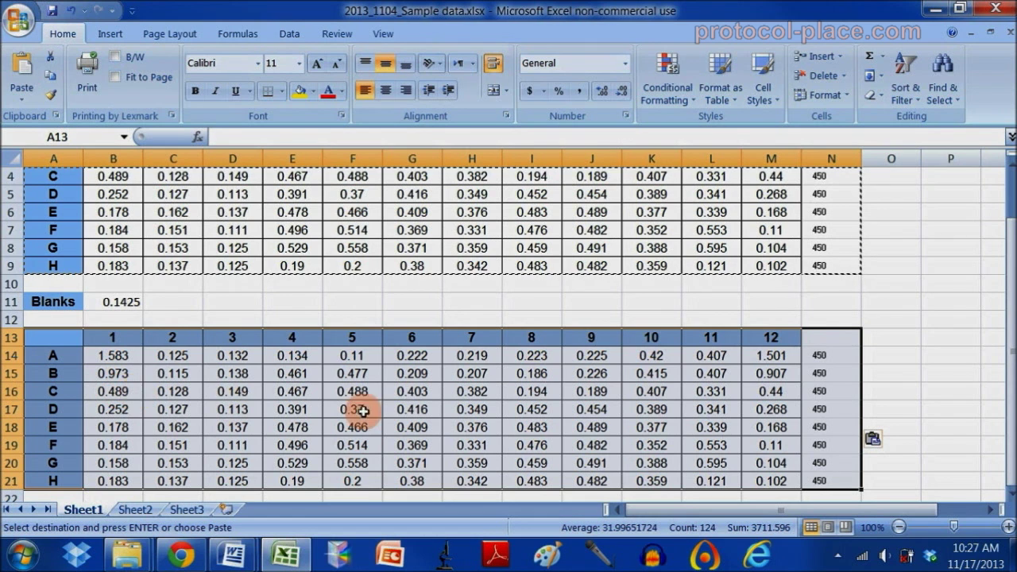
drag(125, 363, 849, 486)
key(Delete)
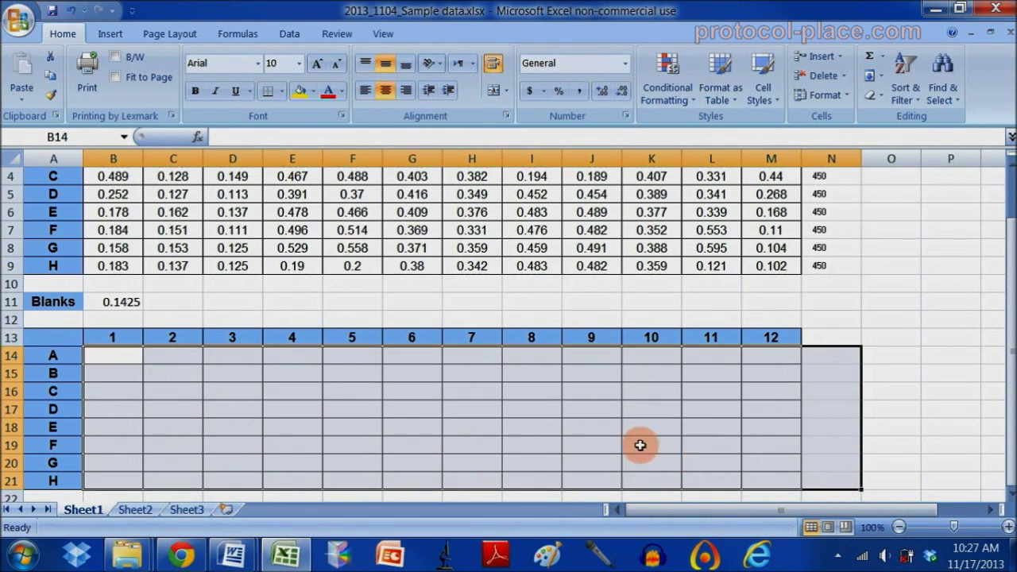
Enter the formula =B2-B11 in B14 to subtract the average blank from the first reading
scroll(396, 404, up, 1)
click(109, 411)
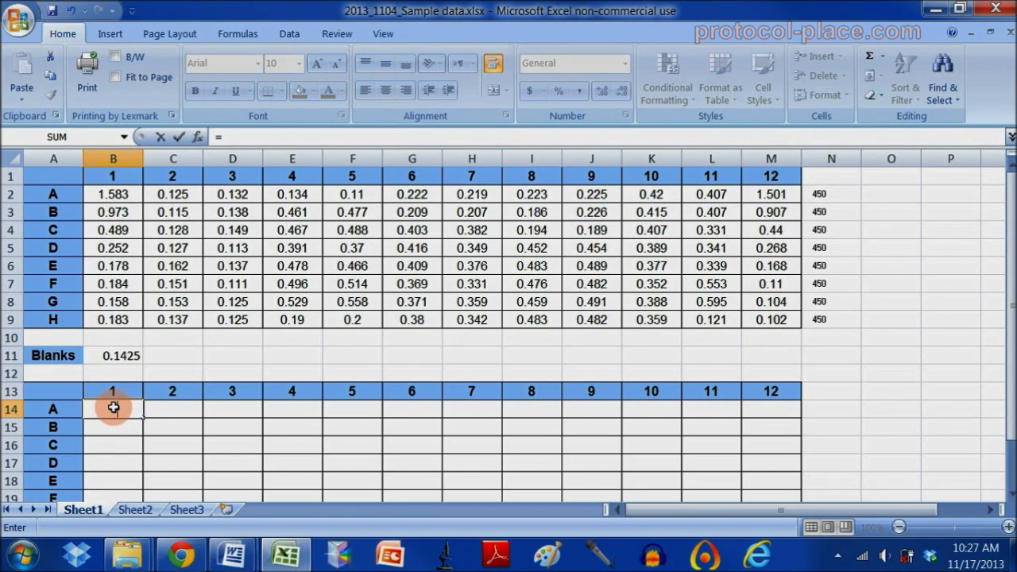
text(=)
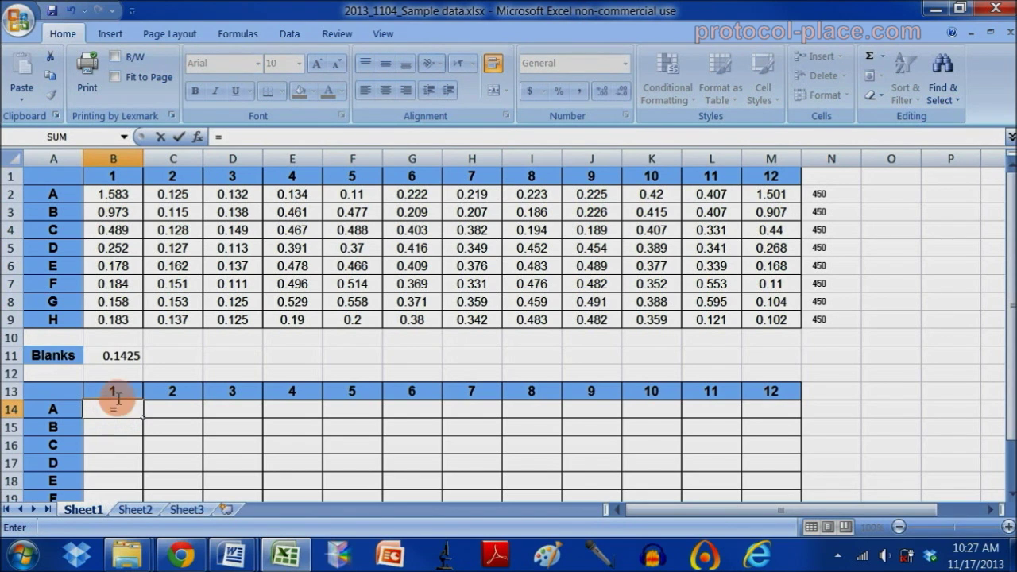
click(121, 194)
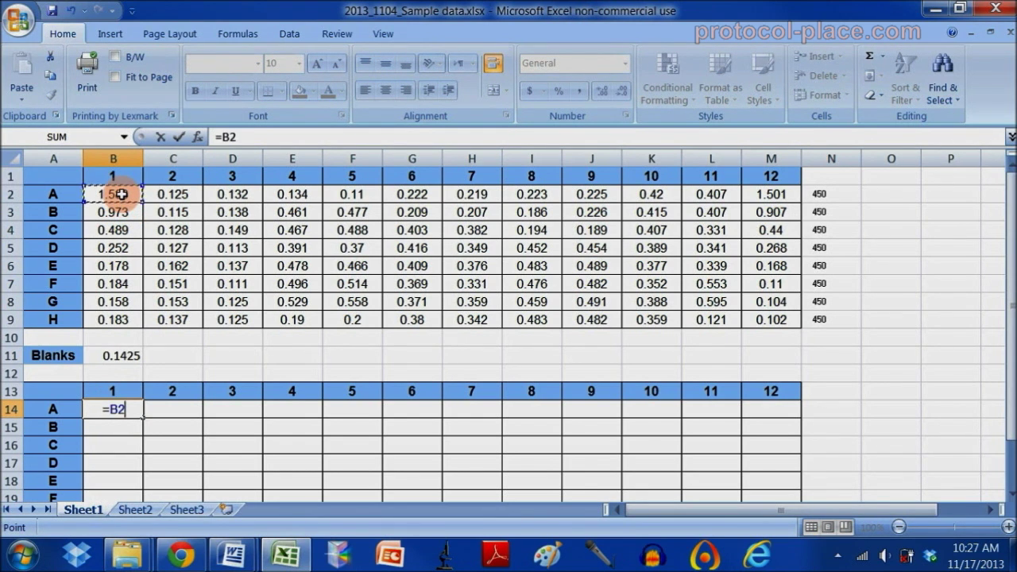
text(-)
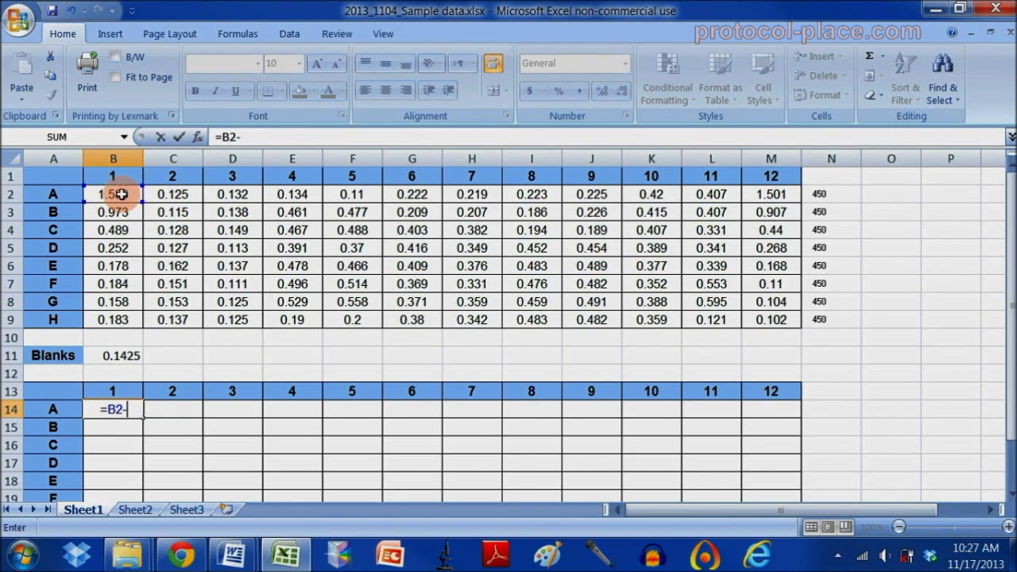
click(120, 356)
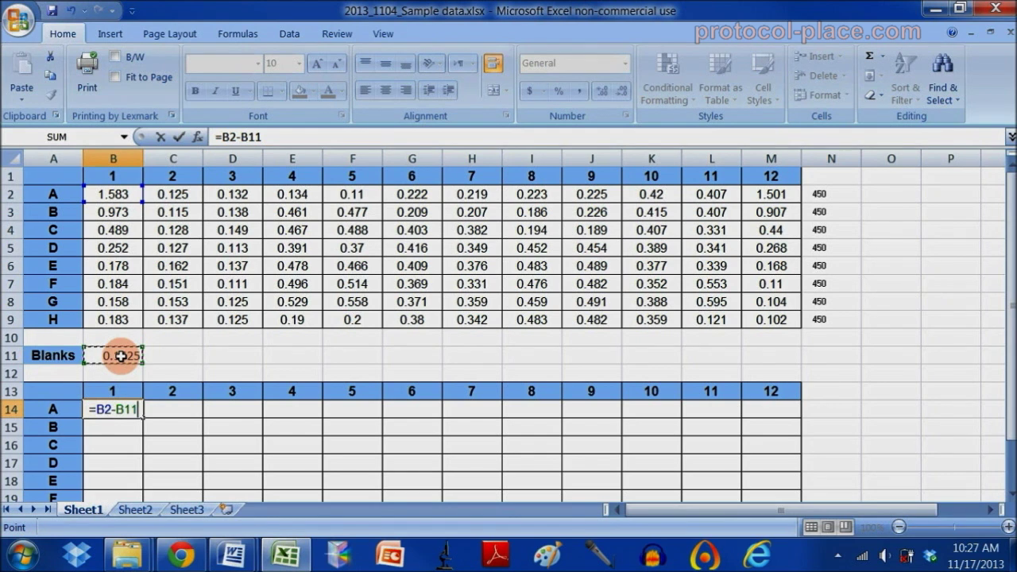
key(Return)
Make the blank reference in B14 absolute so the formula reads =B2-$B$11, and check it against B11
click(120, 410)
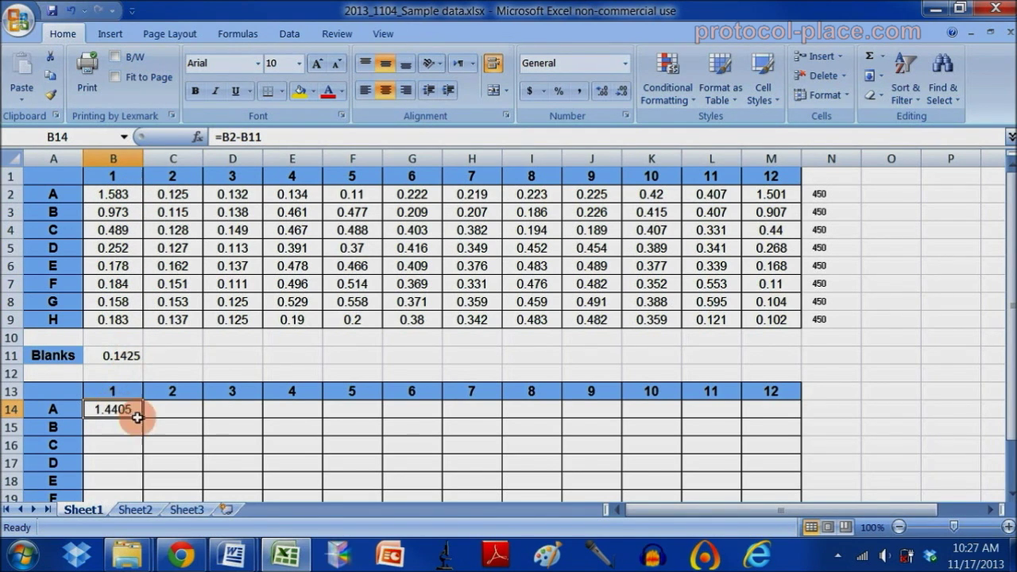
click(240, 137)
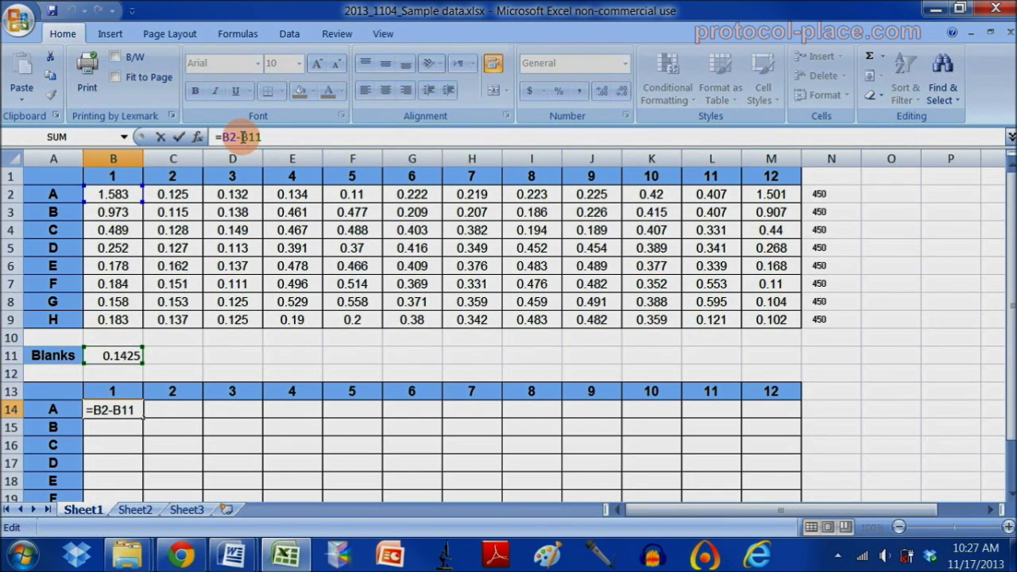
text($B$)
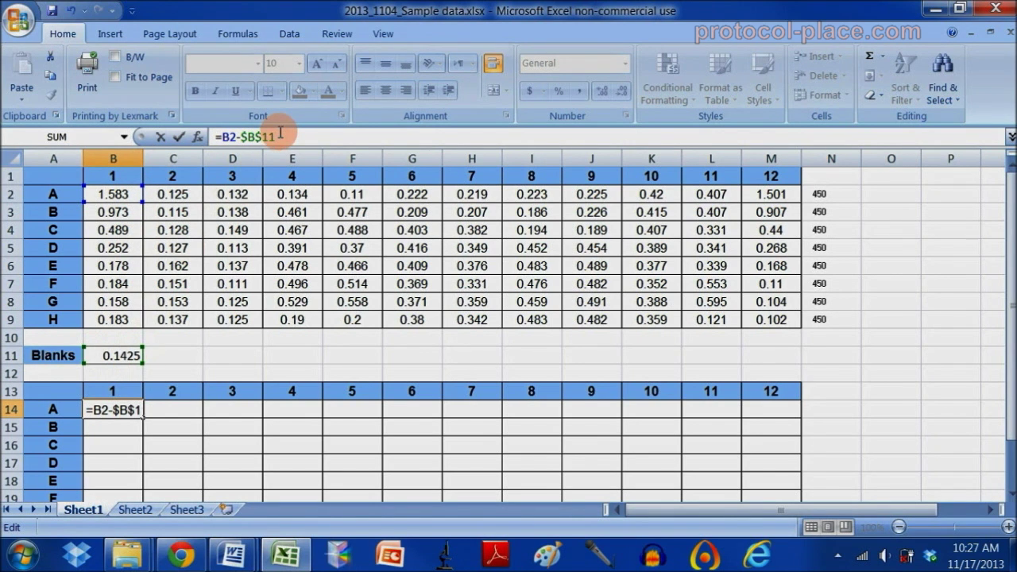
key(Return)
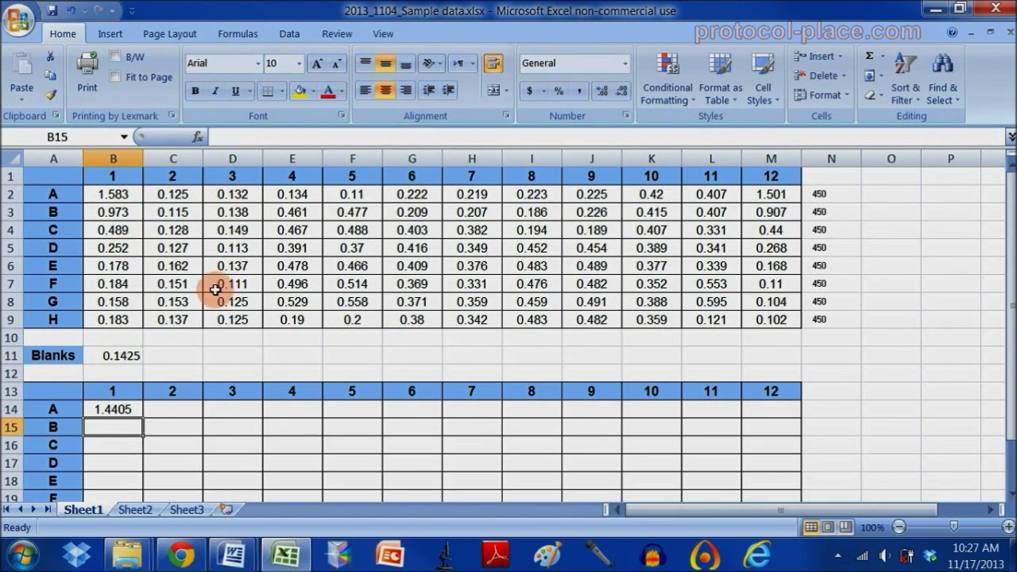
click(117, 409)
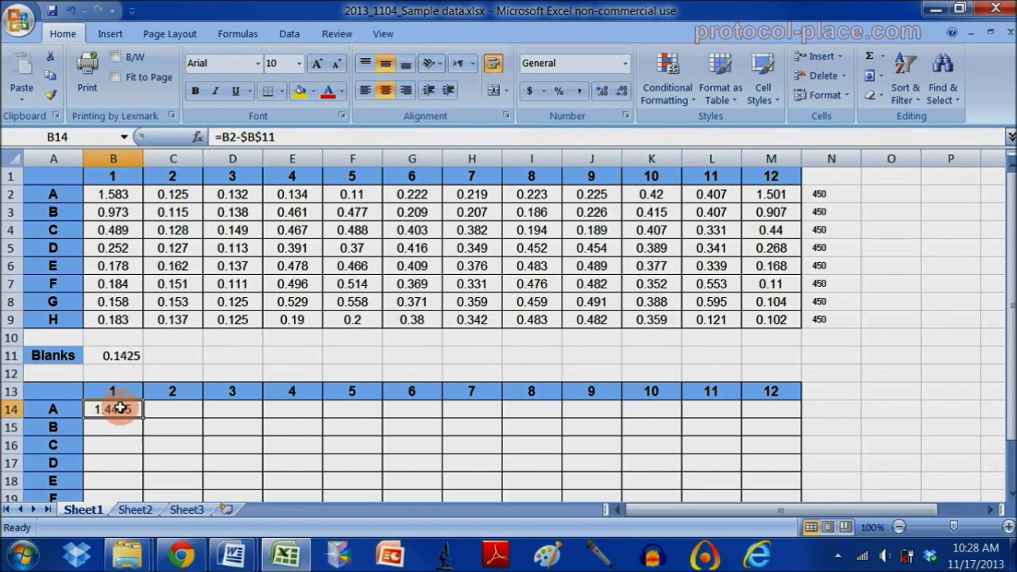
click(109, 357)
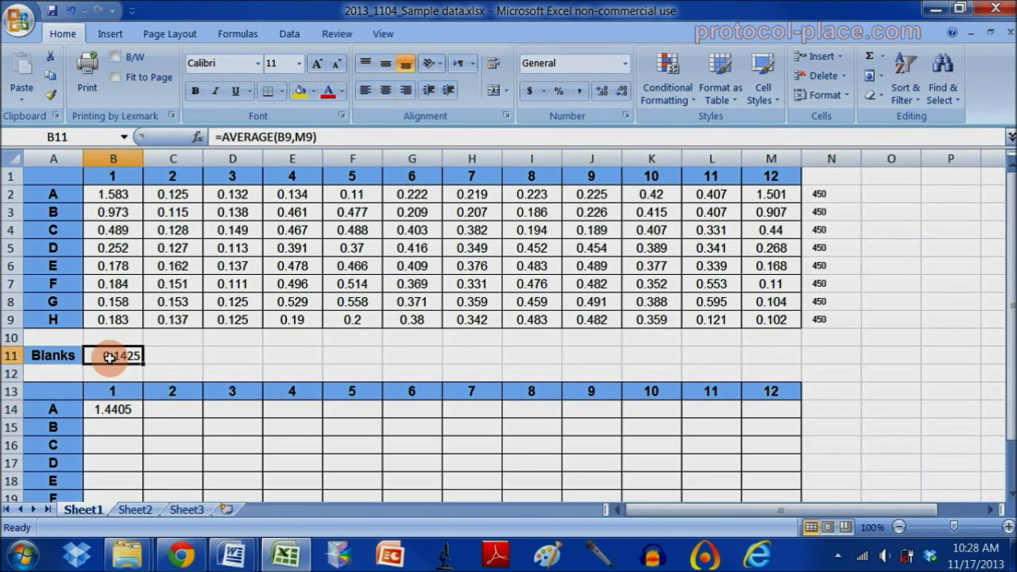
Fill the blank-subtraction formula from B14 down to B21
click(123, 410)
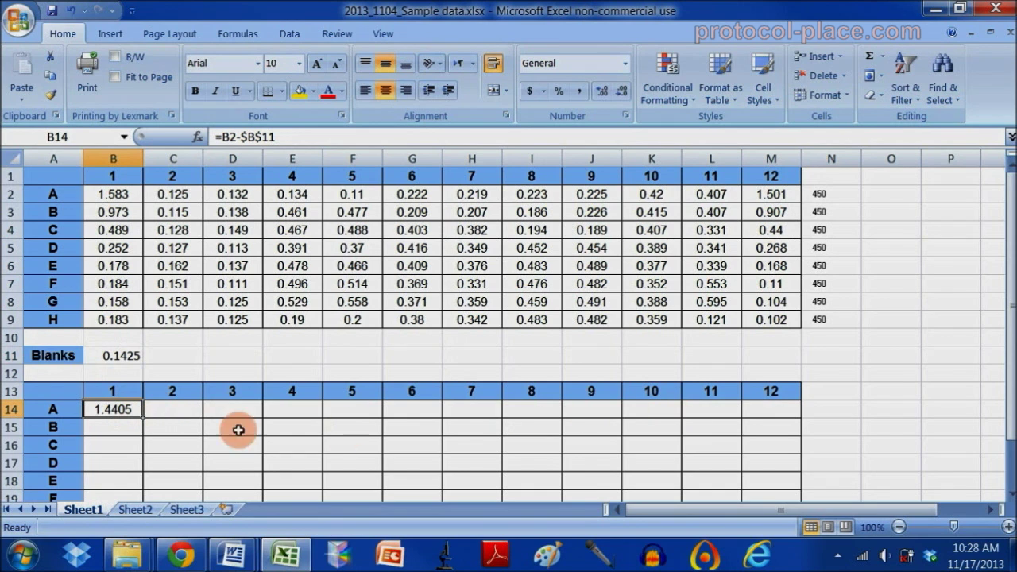
scroll(134, 414, down, 1)
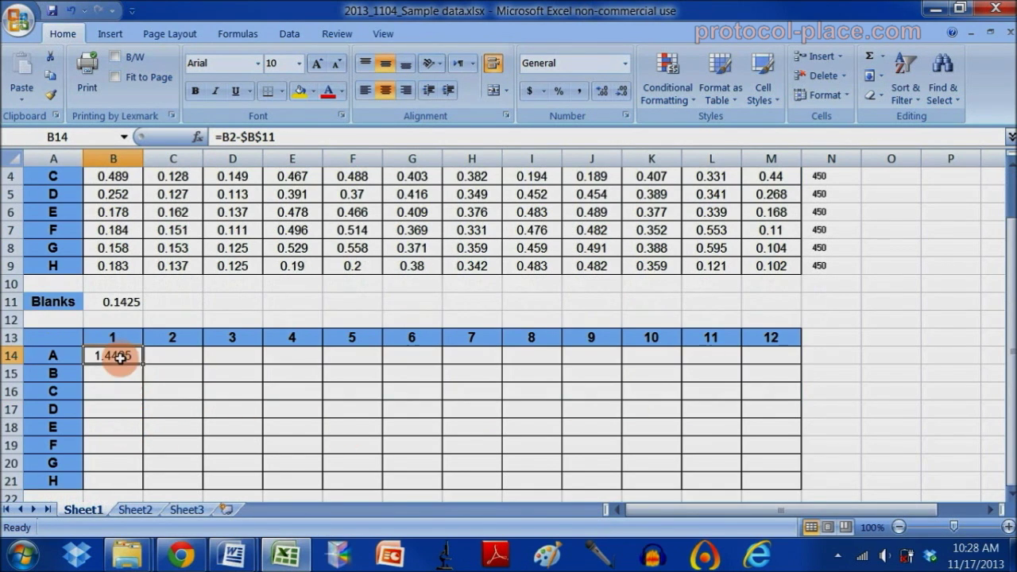
drag(143, 364, 142, 480)
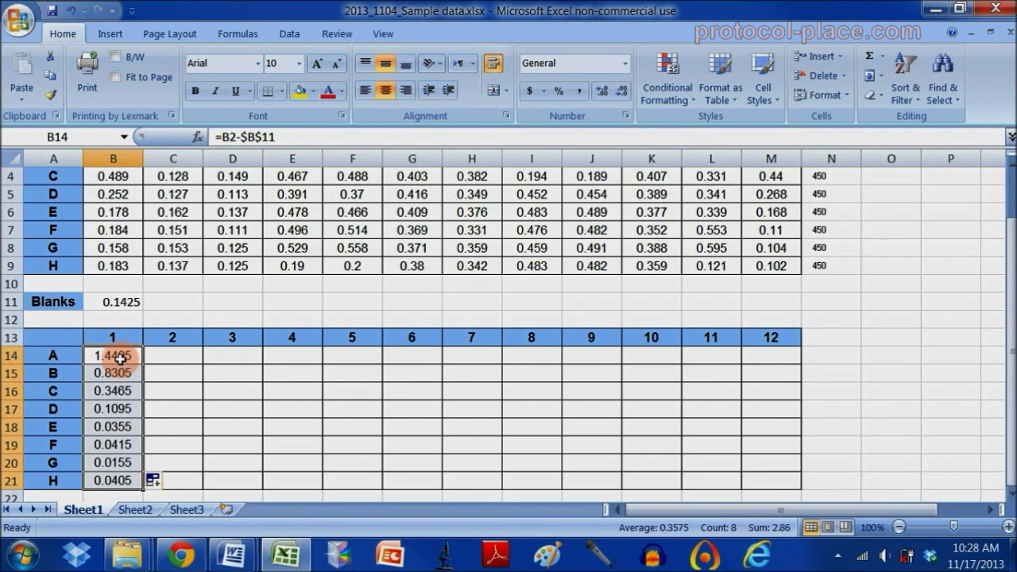
Check the filled formula in B15 against the original readings
scroll(119, 357, up, 1)
scroll(125, 382, down, 1)
scroll(125, 443, up, 1)
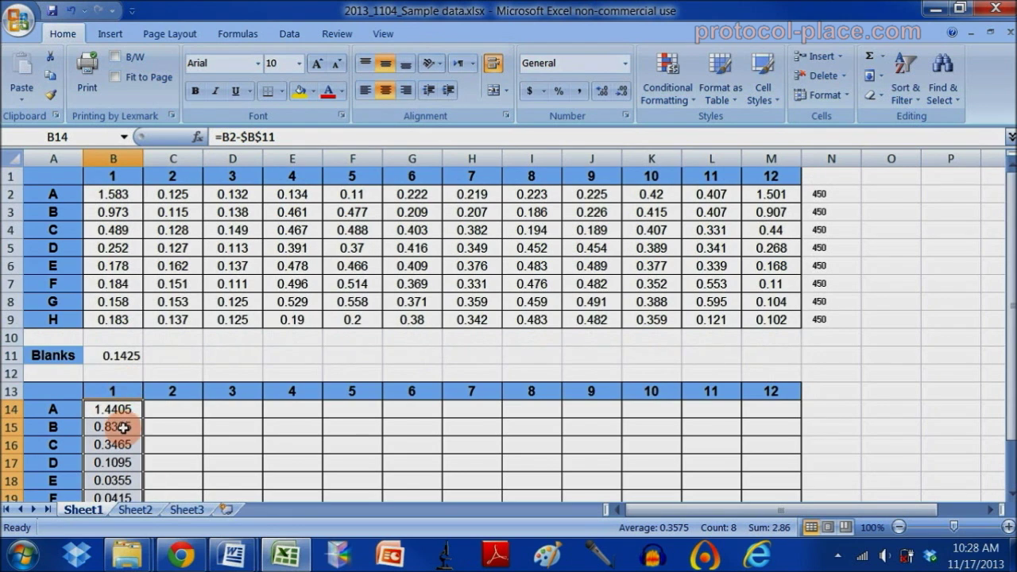
click(114, 428)
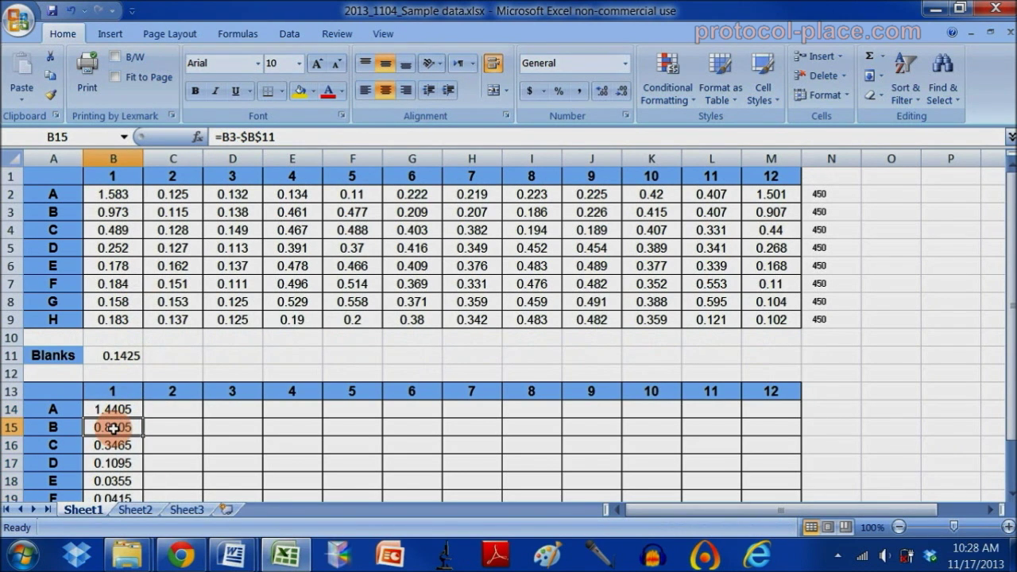
Fill the blank-subtraction formulas in B14:B21 across to column M to complete the second plate table
scroll(113, 429, down, 1)
click(115, 358)
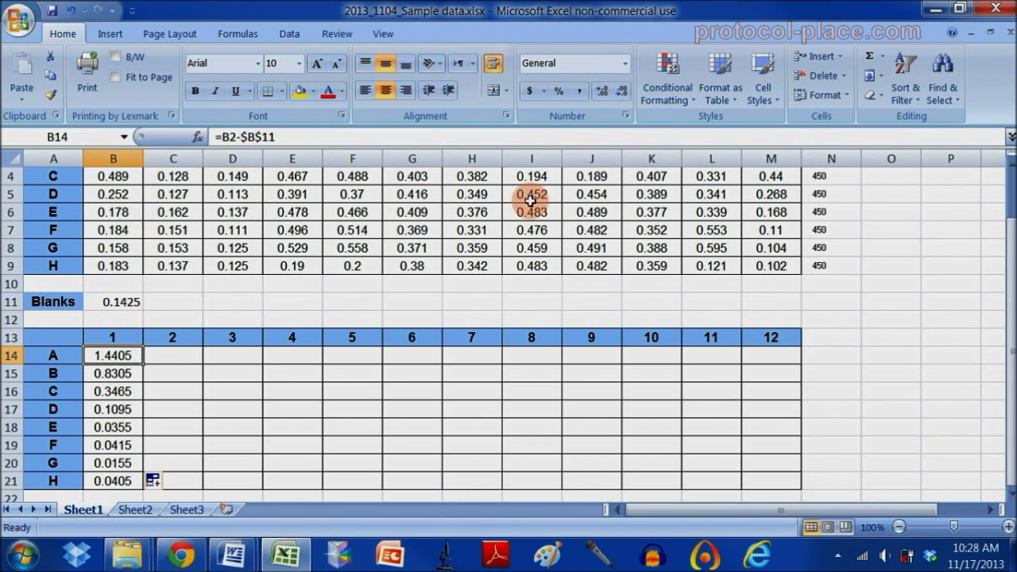
shift+click(119, 475)
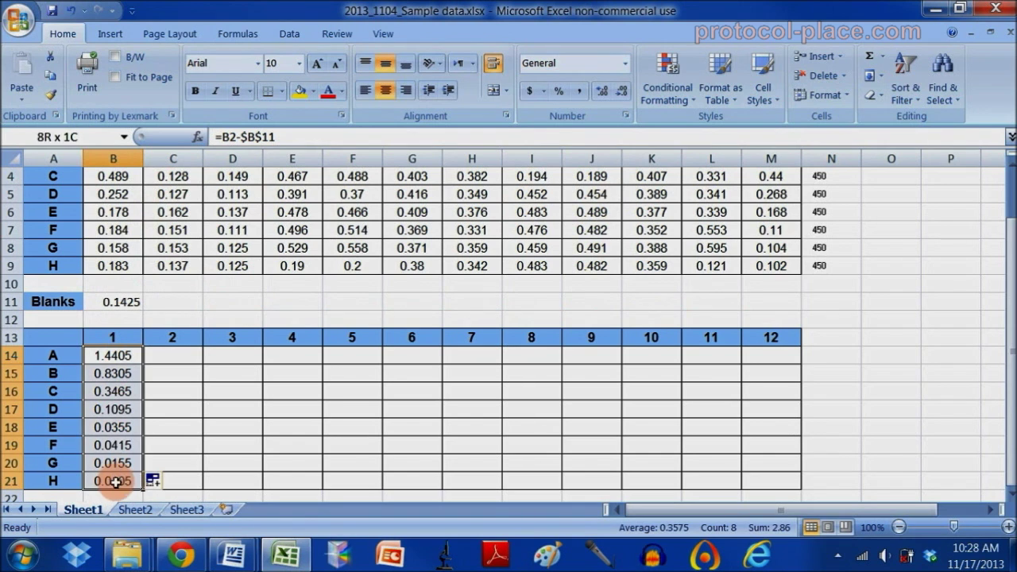
drag(143, 492, 785, 480)
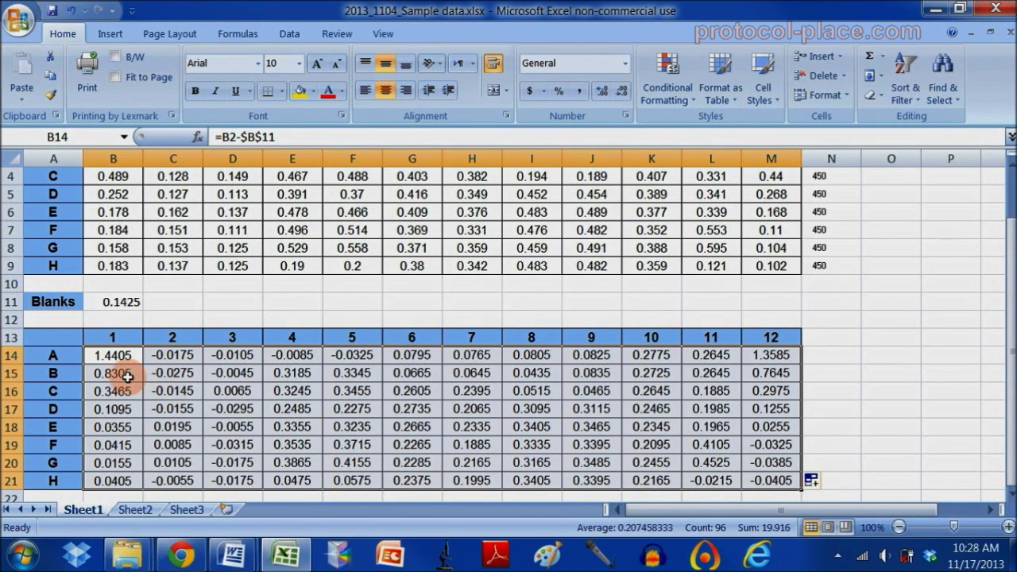
key(ctrl+End)
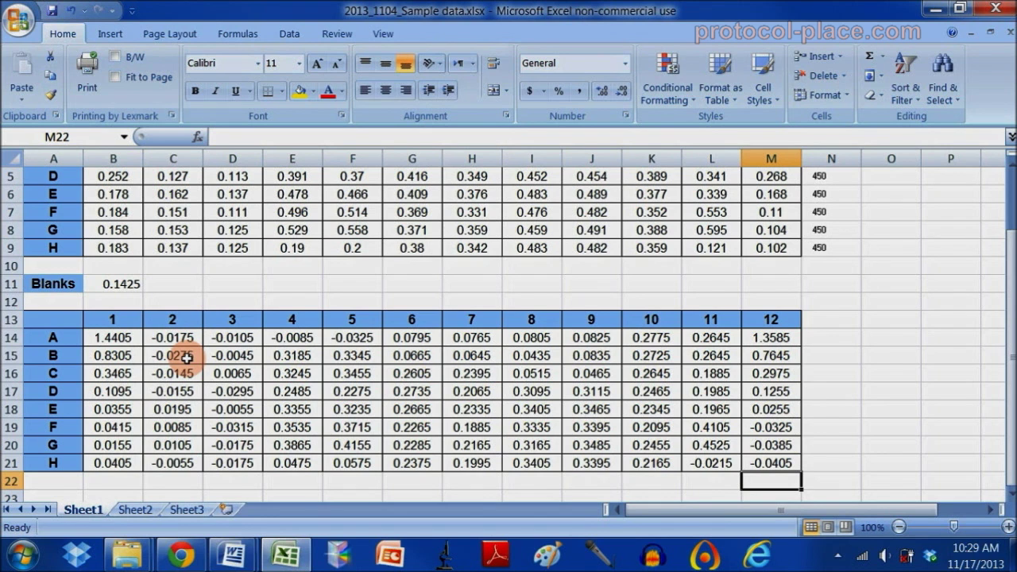
Enter the heading "Concentration (ng/mL)" in A23 and widen column A so that the word Concentration fits on one line
scroll(176, 352, down, 2)
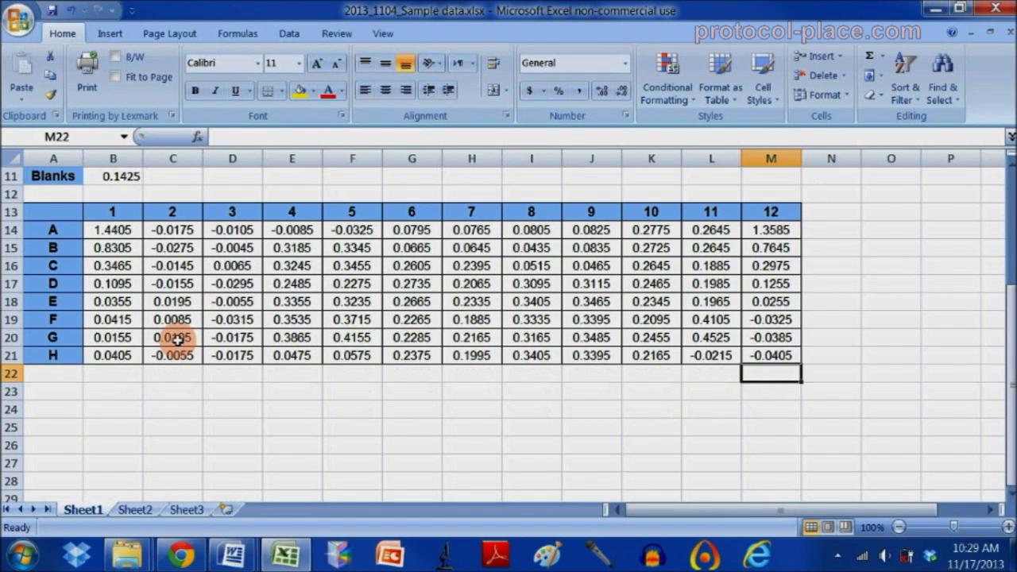
click(48, 387)
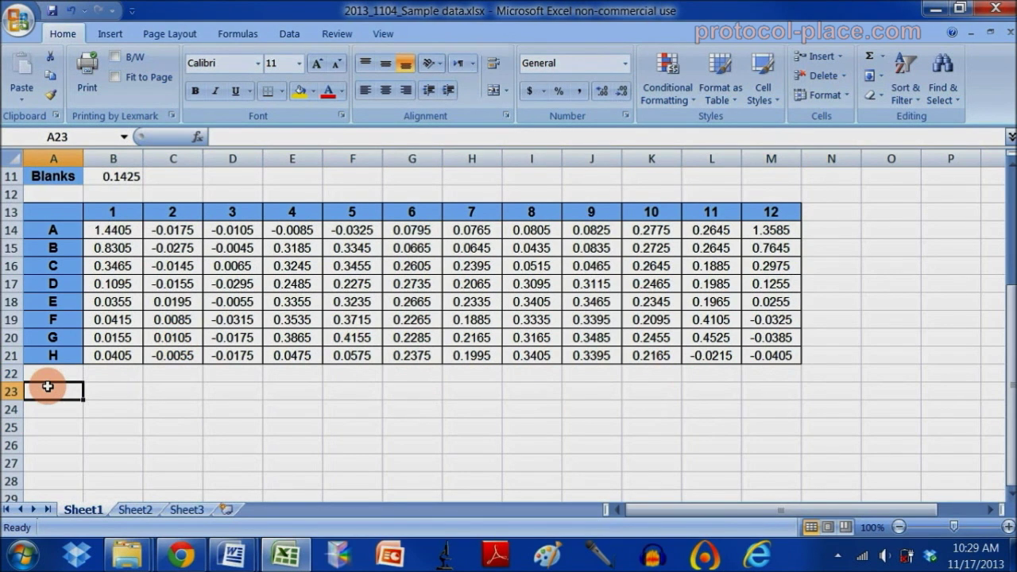
text(Concentration (ng/mL)
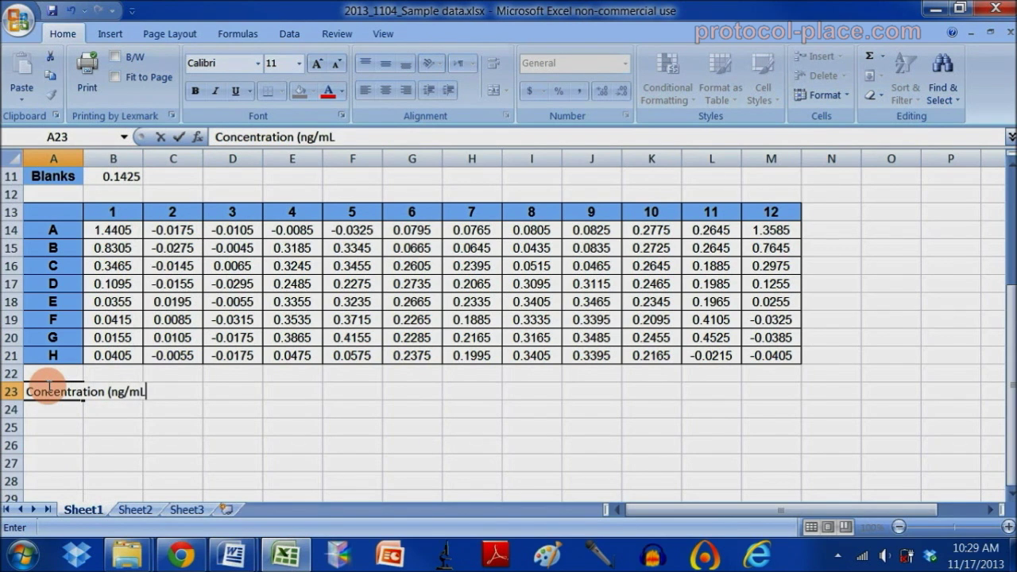
key(Return)
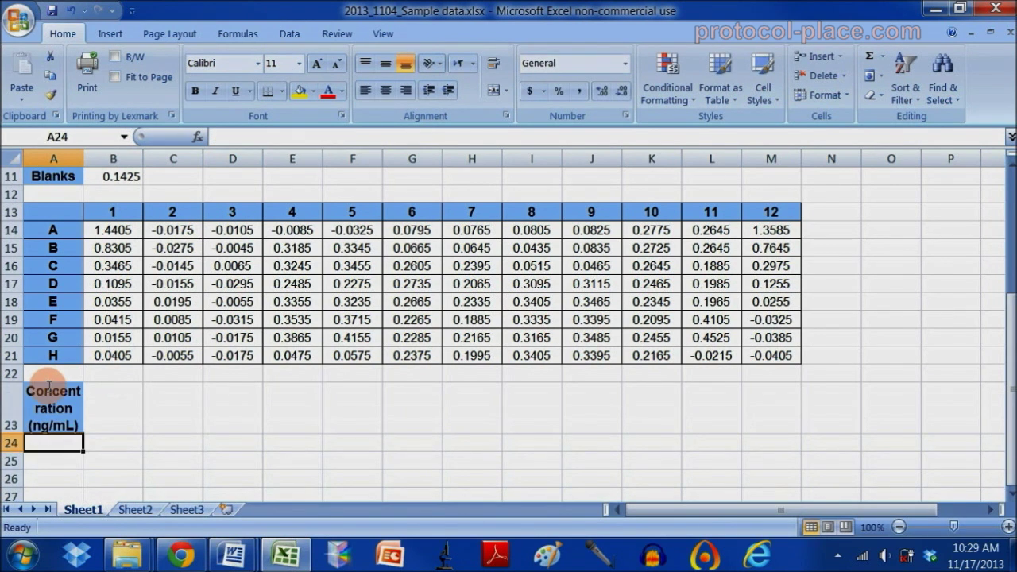
double_click(83, 162)
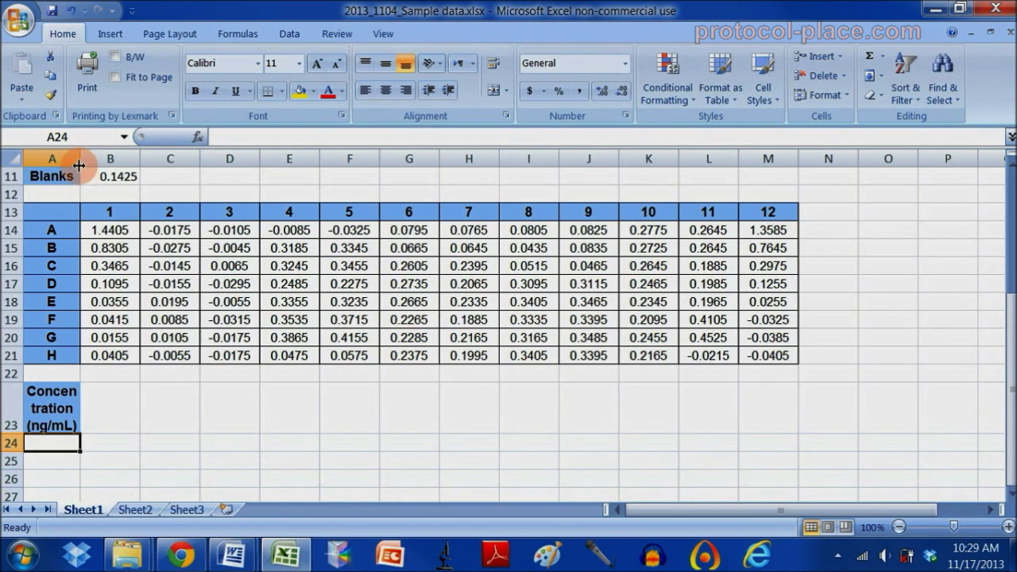
drag(82, 162, 126, 162)
click(100, 402)
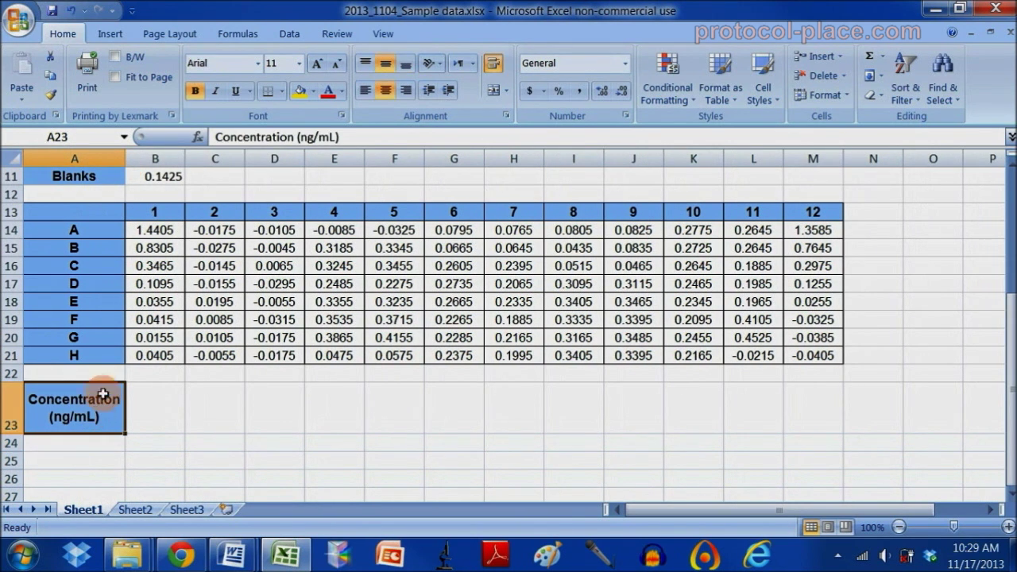
Enter 500 in A24 as the highest standard concentration
click(82, 443)
text(500)
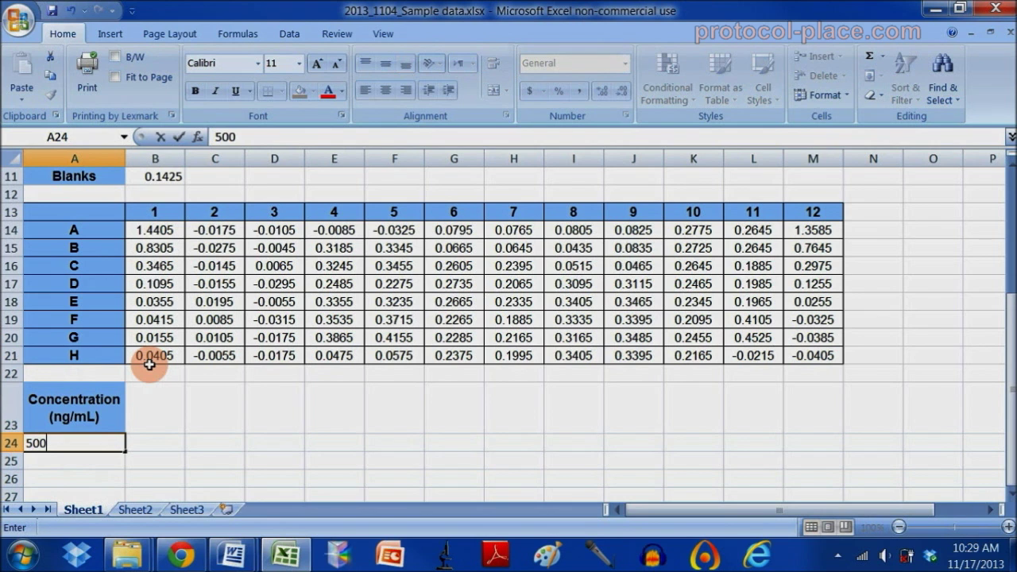
key(Return)
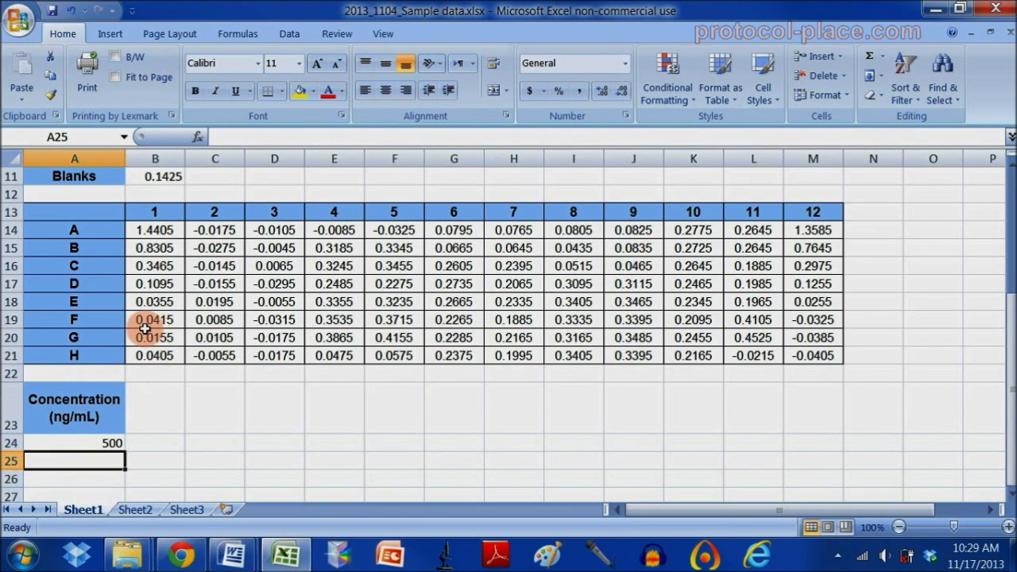
Link B24 to the first blank-subtracted reading with =B14, check the source cell, and fill the formula down to B31
scroll(151, 302, down, 1)
click(159, 386)
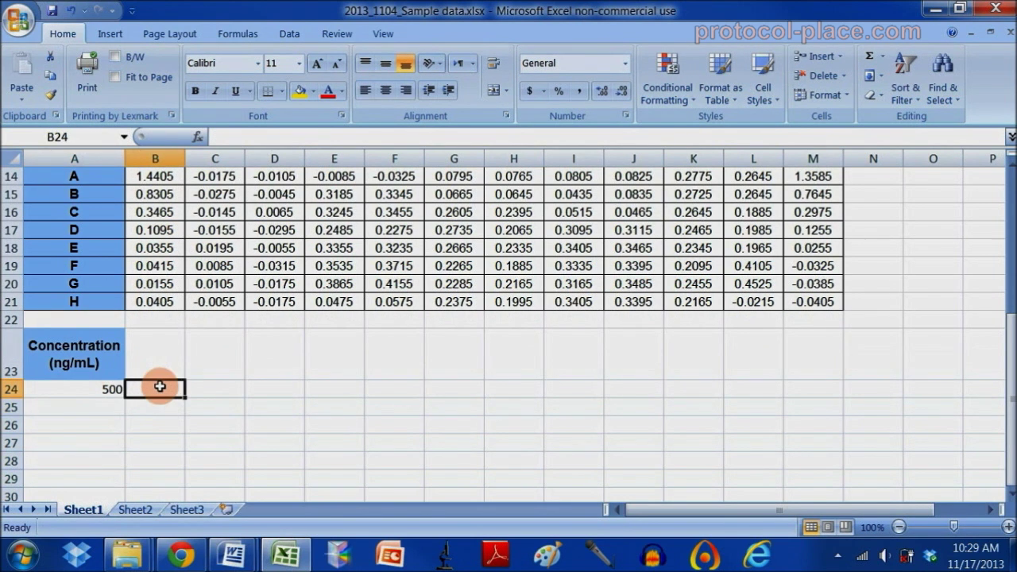
text(=)
click(169, 178)
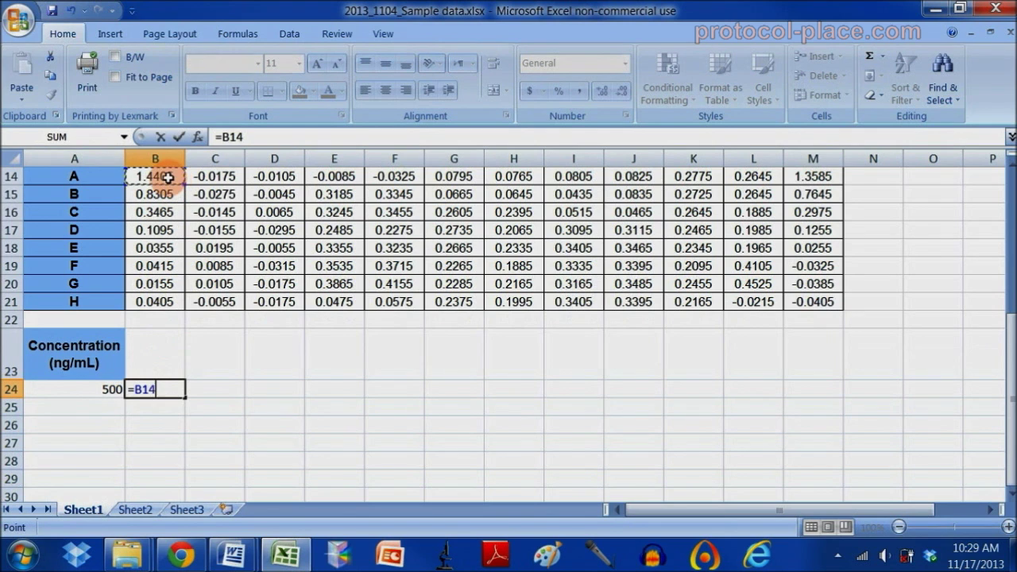
key(Return)
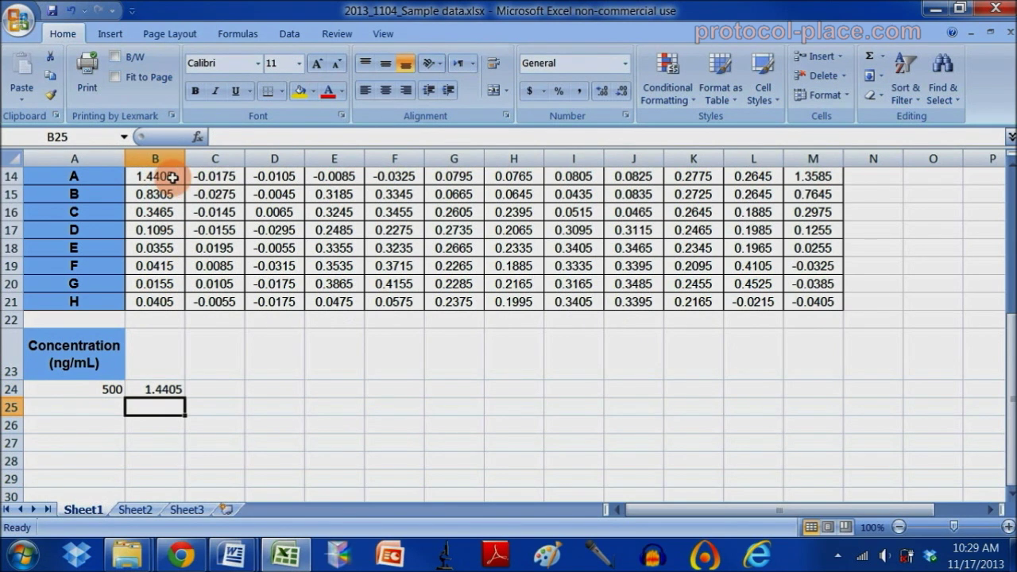
click(172, 177)
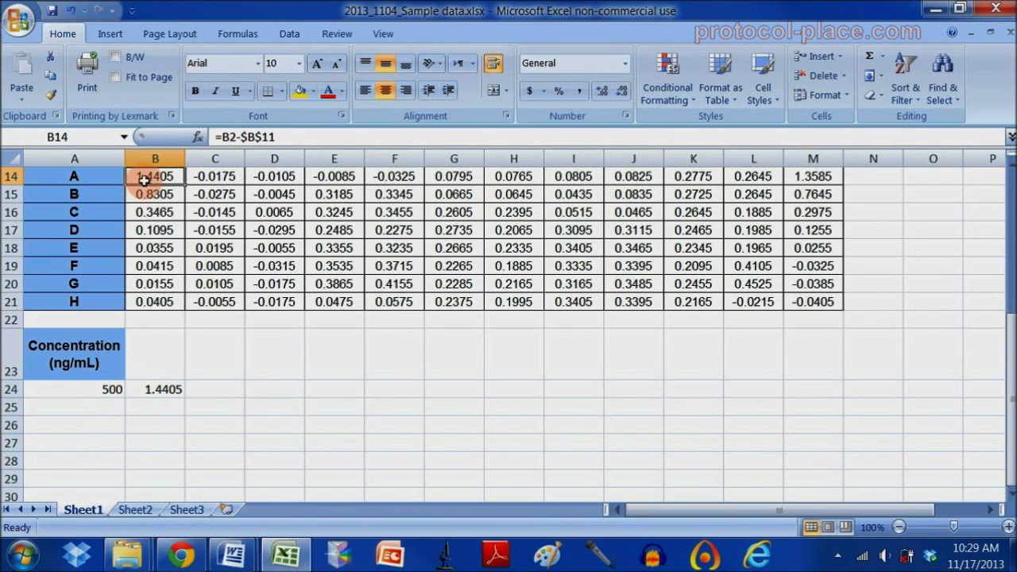
scroll(196, 342, down, 1)
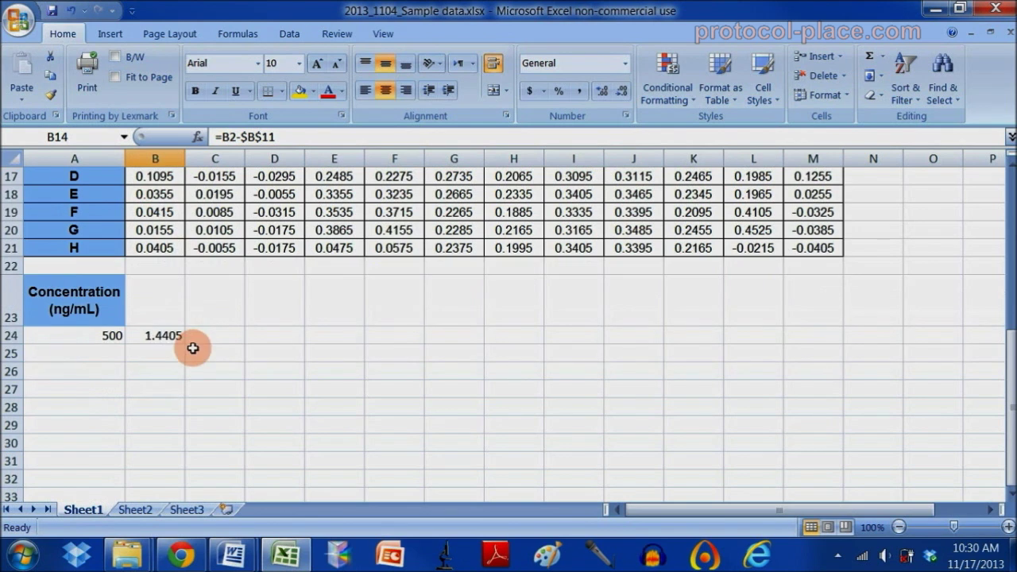
click(179, 335)
drag(185, 346, 176, 461)
Calculate the threefold dilutions with the formula =A24/3 in A25 and fill it down to A30
click(91, 353)
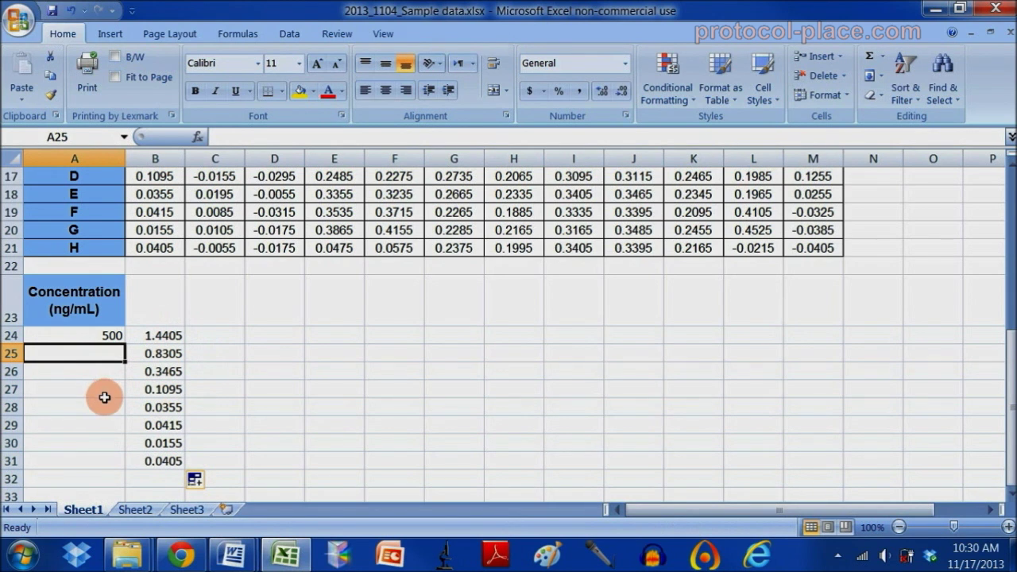
text(=)
click(104, 336)
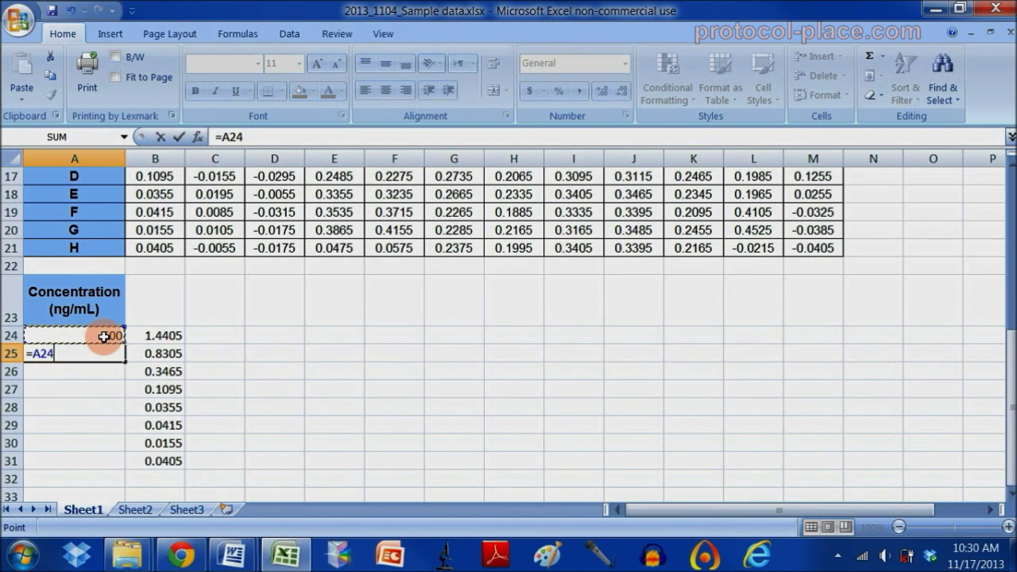
text(/6)
key(Return)
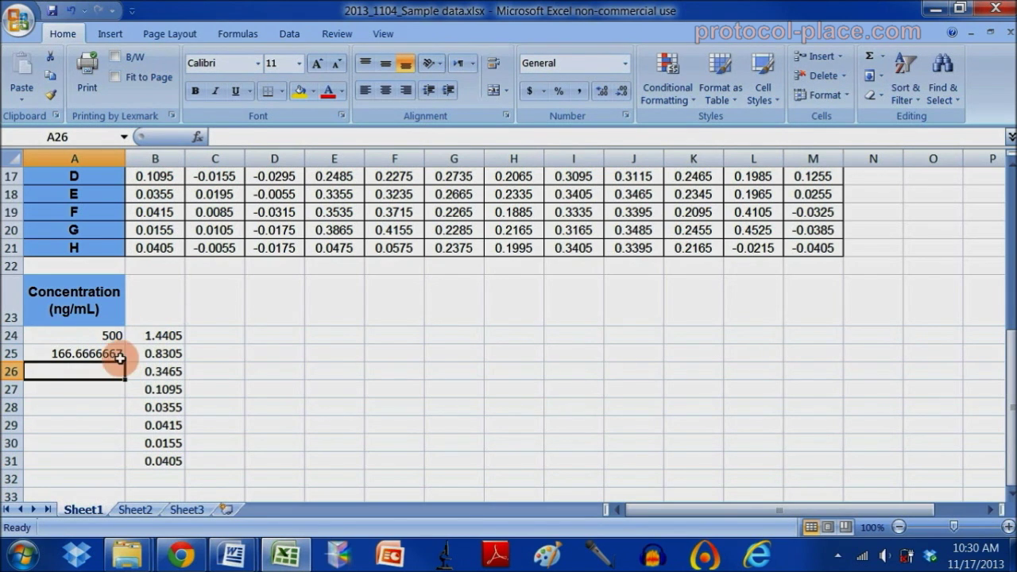
click(116, 353)
drag(124, 360, 120, 446)
Enter 0 as the last concentration in A31 and review A24:A31 against the readings in B24:B31
click(111, 462)
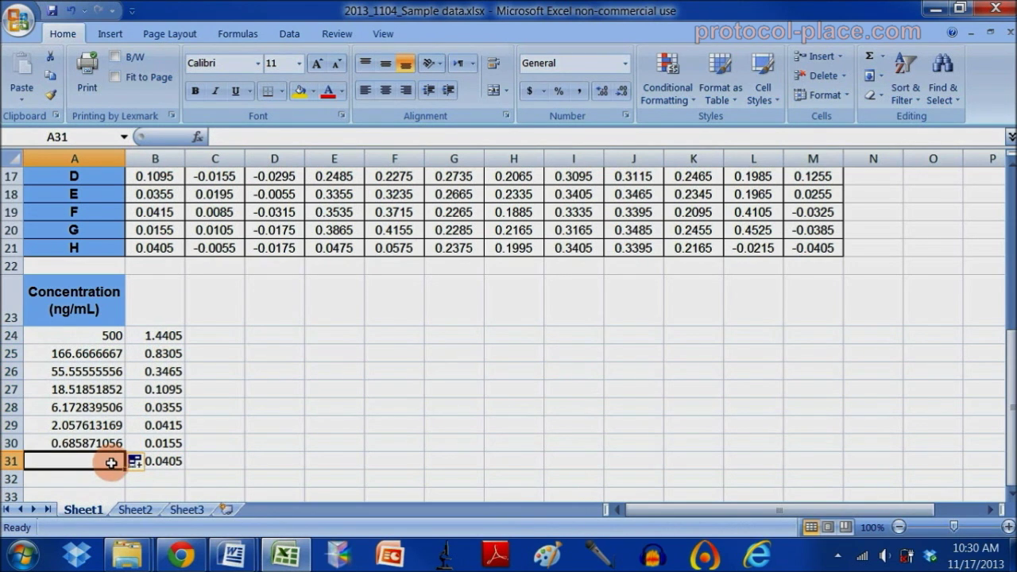
text(0)
key(Return)
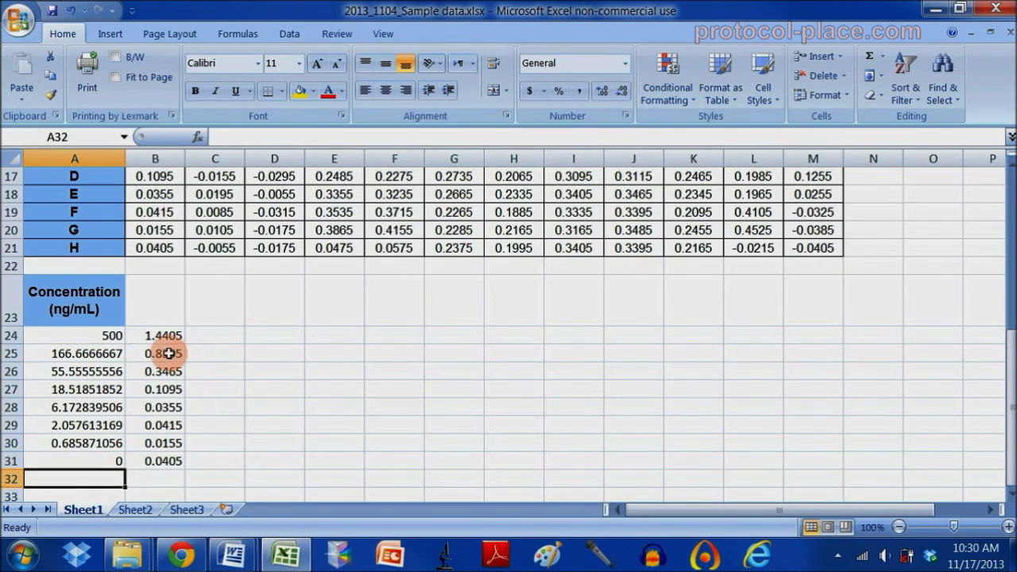
click(114, 336)
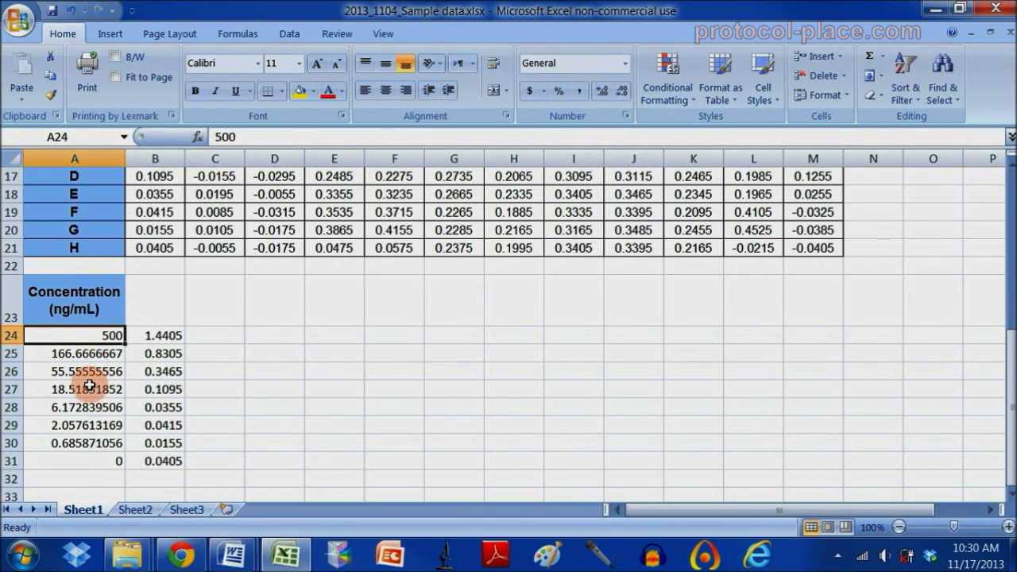
drag(97, 461, 68, 337)
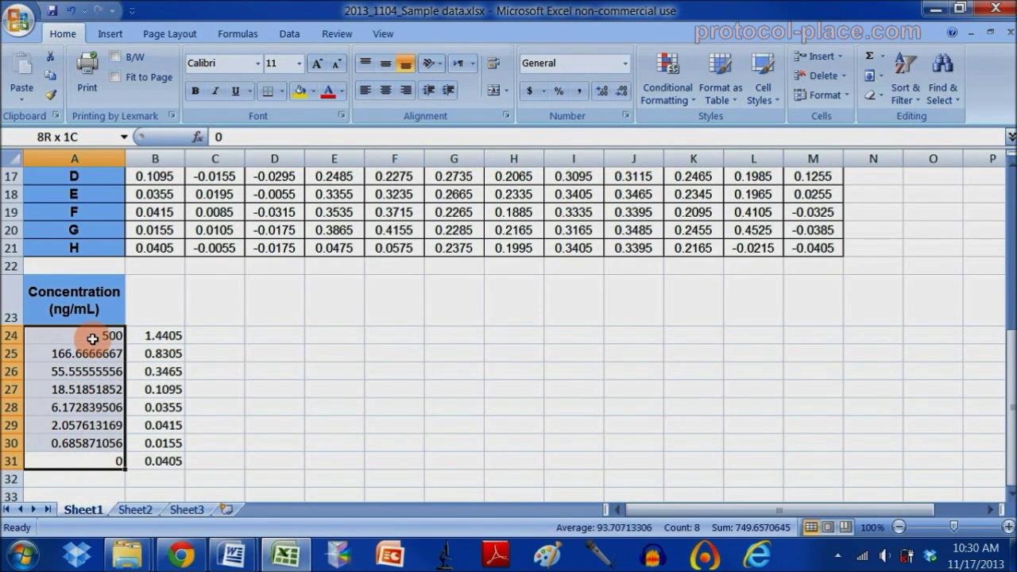
click(165, 336)
drag(165, 337, 169, 457)
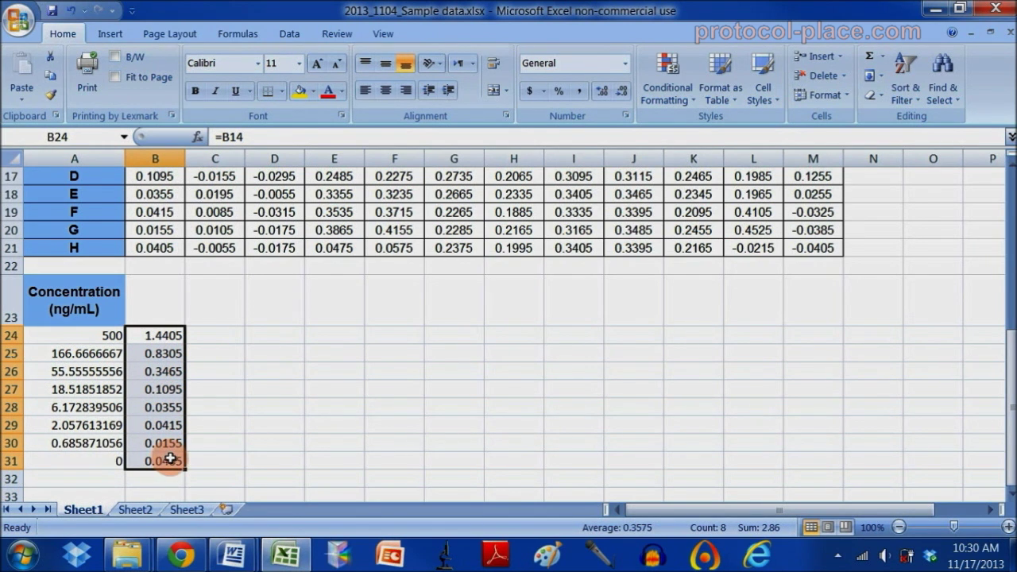
Link C24 to the column 12 reading with =M14 and fill the formula down to C31
click(213, 335)
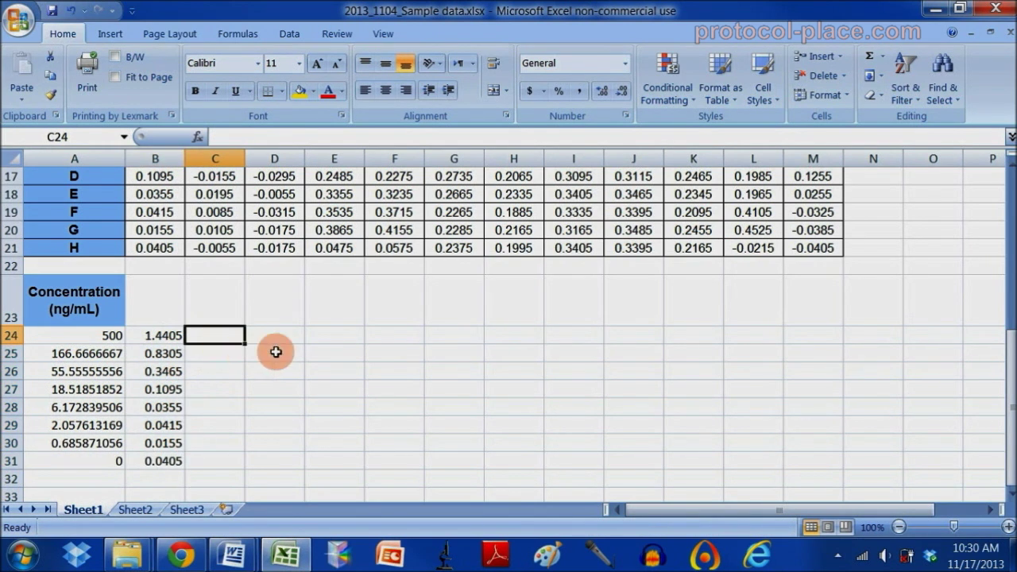
scroll(274, 350, up, 1)
scroll(491, 360, up, 1)
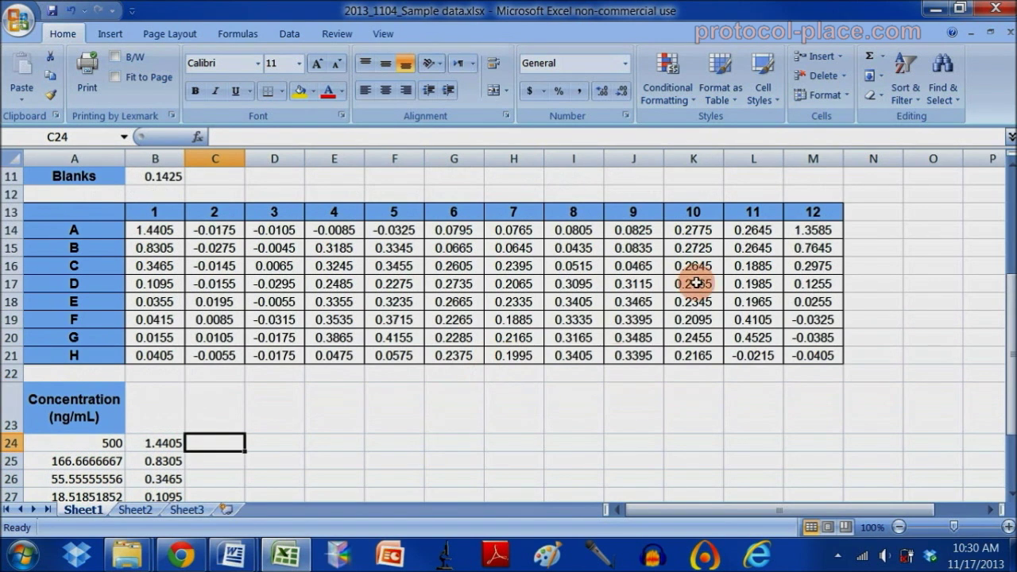
text(=)
click(815, 229)
key(Return)
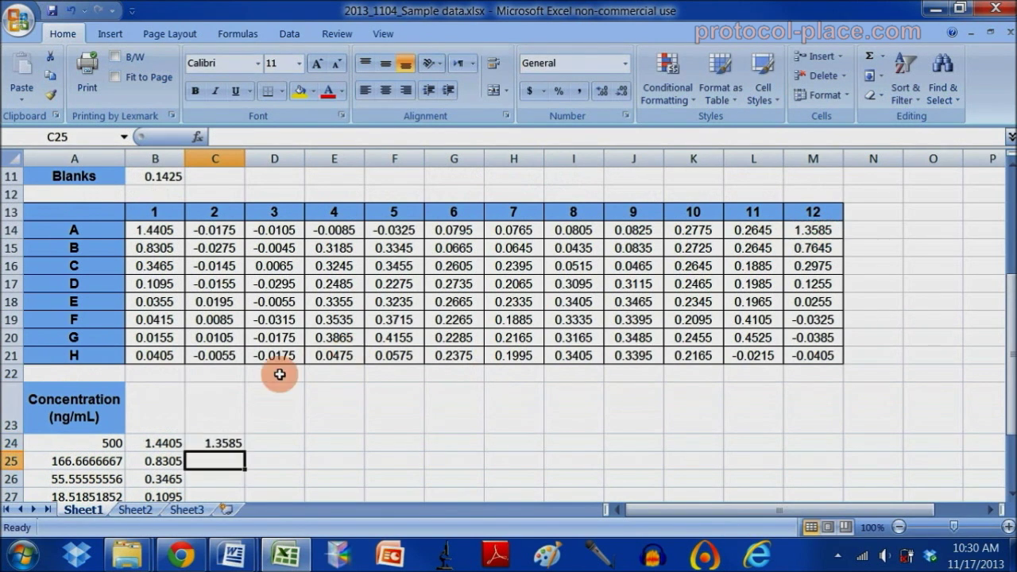
scroll(234, 388, down, 3)
scroll(221, 365, up, 1)
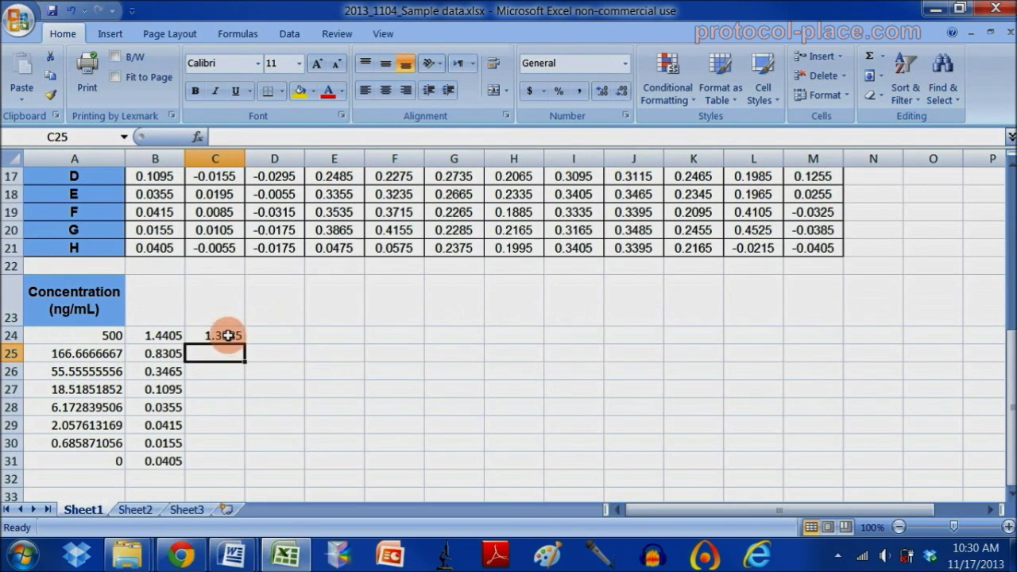
click(239, 337)
drag(246, 341, 236, 466)
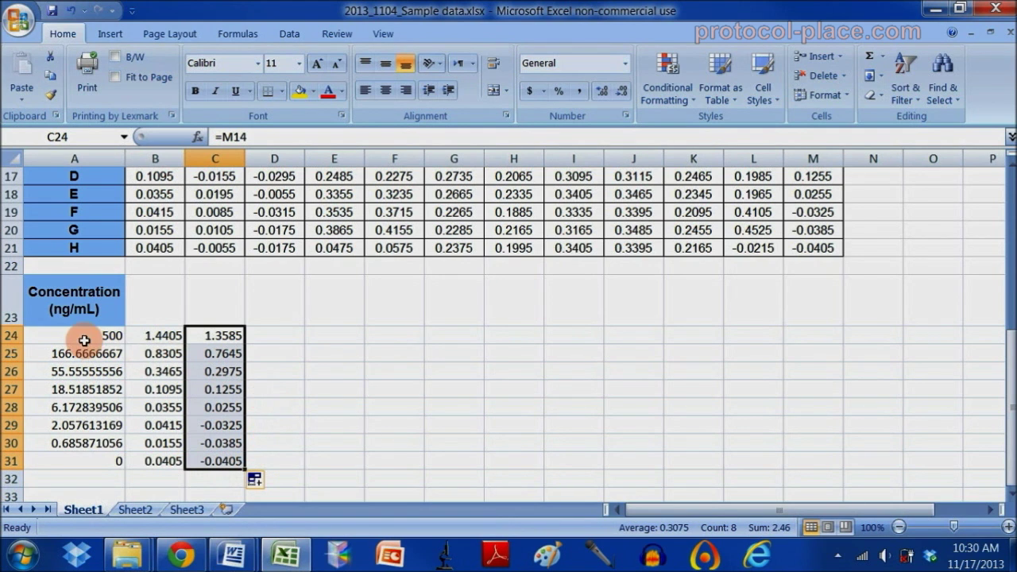
Review the concentrations and duplicate readings in A24:C31, the empty cells below them, and the blank-subtracted plate table
drag(79, 336, 215, 462)
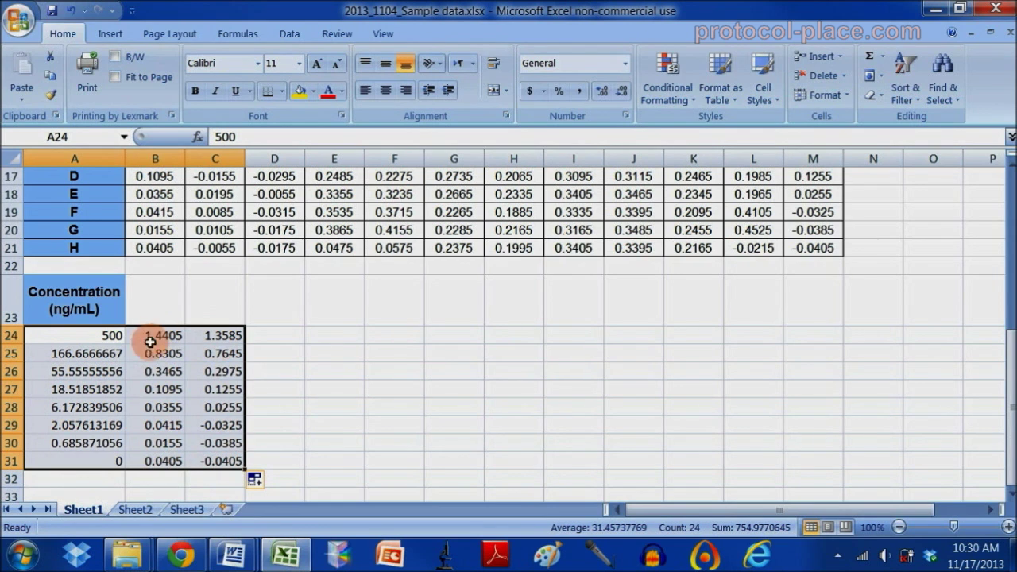
drag(103, 341, 103, 461)
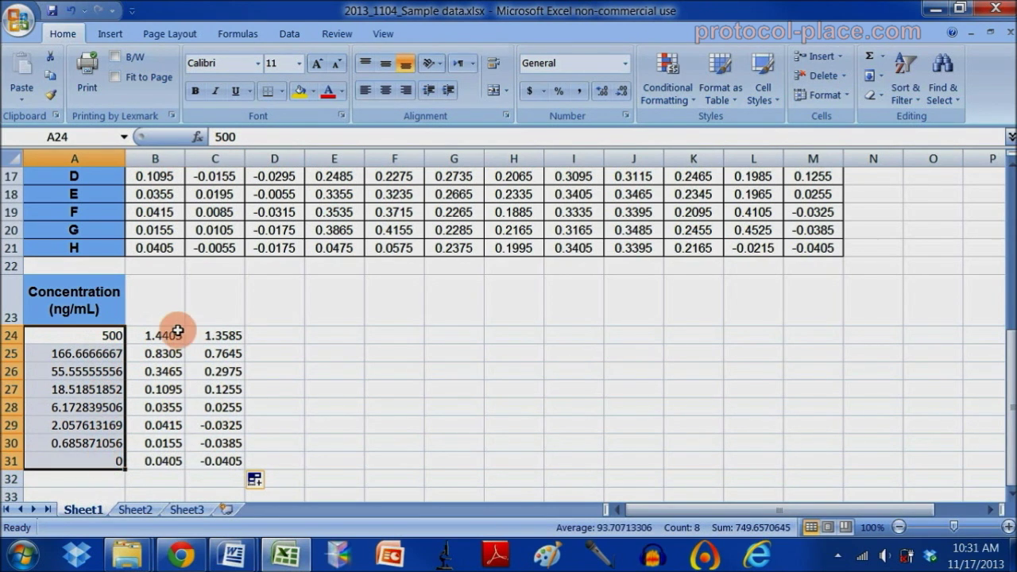
scroll(216, 422, down, 2)
scroll(207, 424, up, 1)
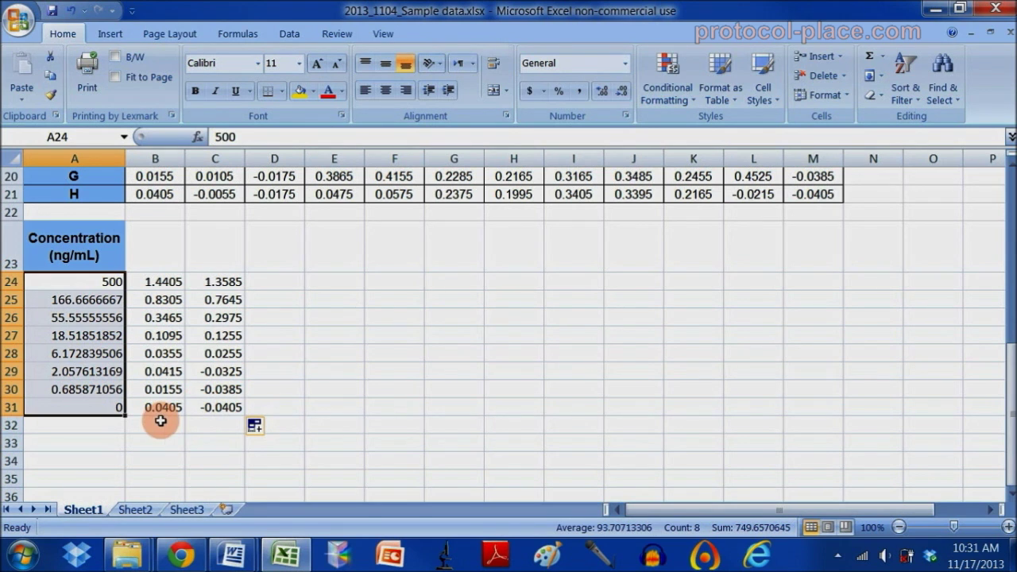
drag(159, 421, 215, 480)
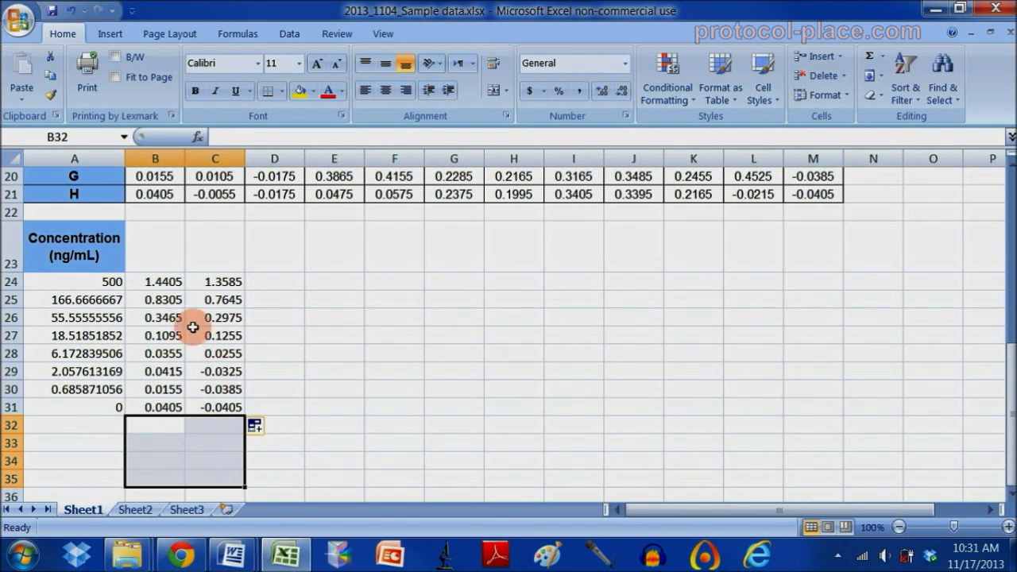
drag(159, 423, 214, 429)
scroll(213, 427, up, 3)
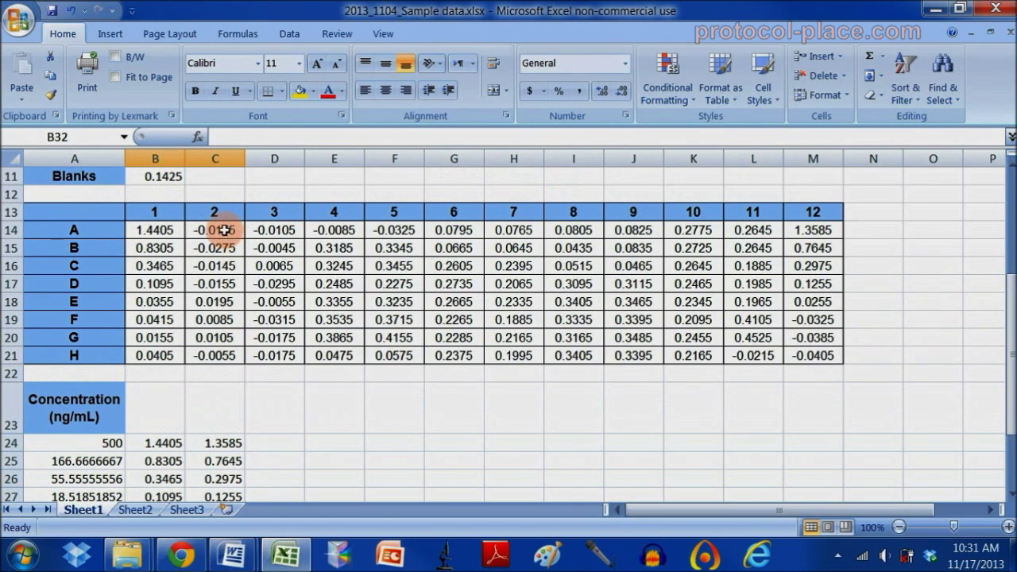
Copy the column 2 and 3 readings in C14:D21 and paste them as values only below the standards, starting at B32
drag(220, 230, 266, 267)
click(224, 230)
drag(244, 230, 278, 355)
key(ctrl+c)
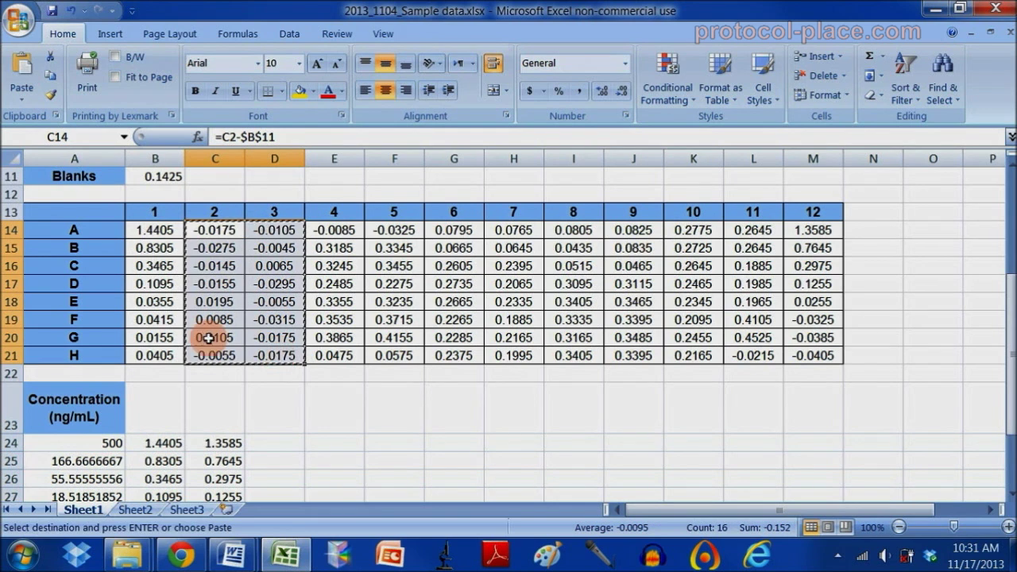
scroll(132, 336, down, 4)
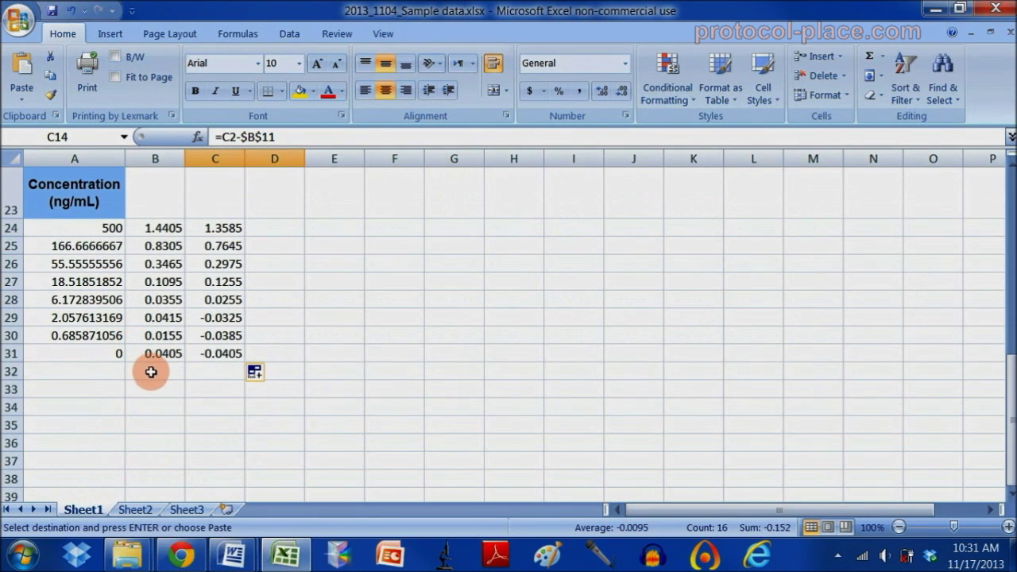
right_click(151, 372)
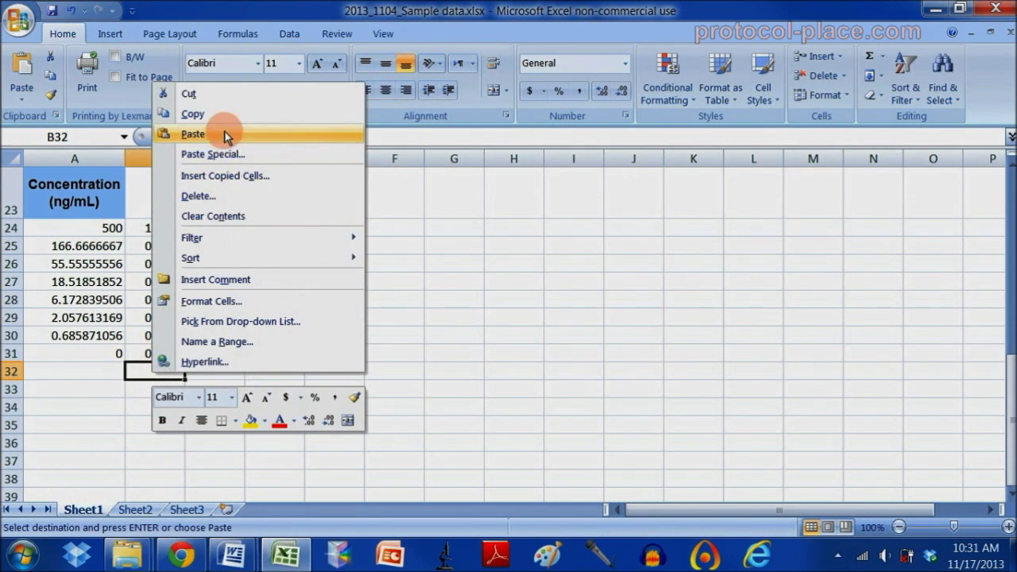
click(219, 156)
click(99, 89)
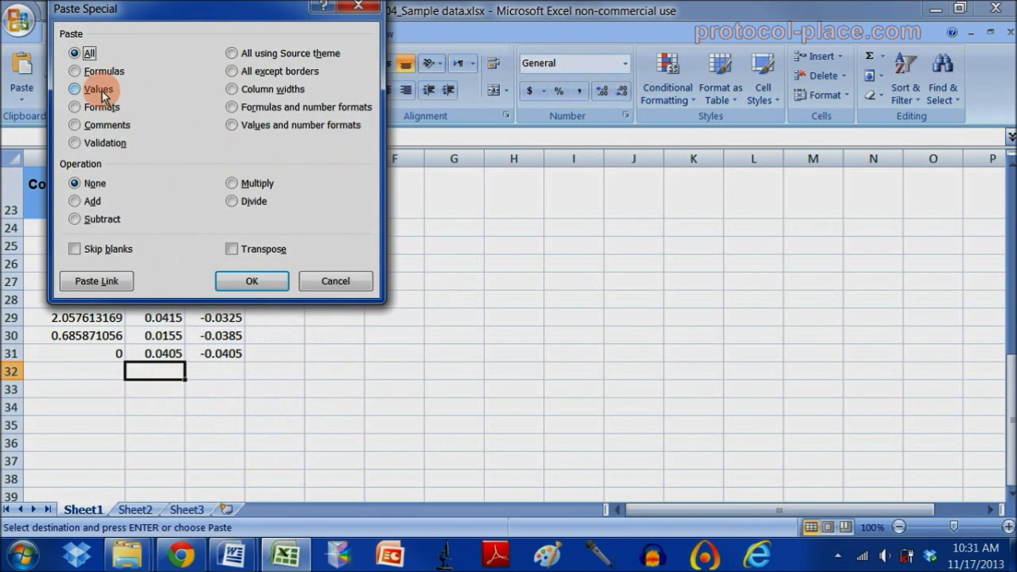
click(237, 275)
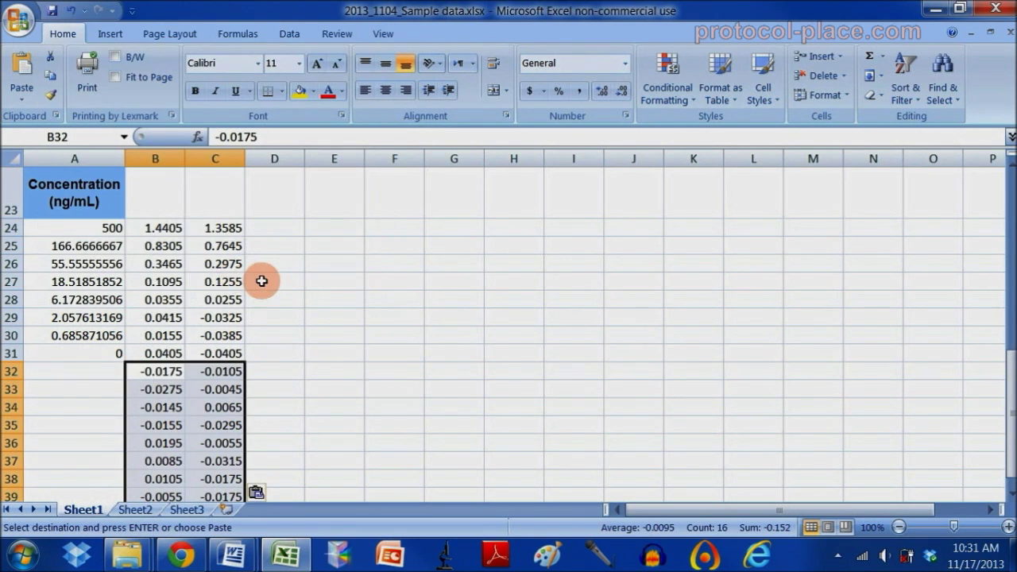
Inspect the blank-subtraction formula and its referenced cells behind the column 2 reading in C14
scroll(261, 287, up, 4)
click(237, 230)
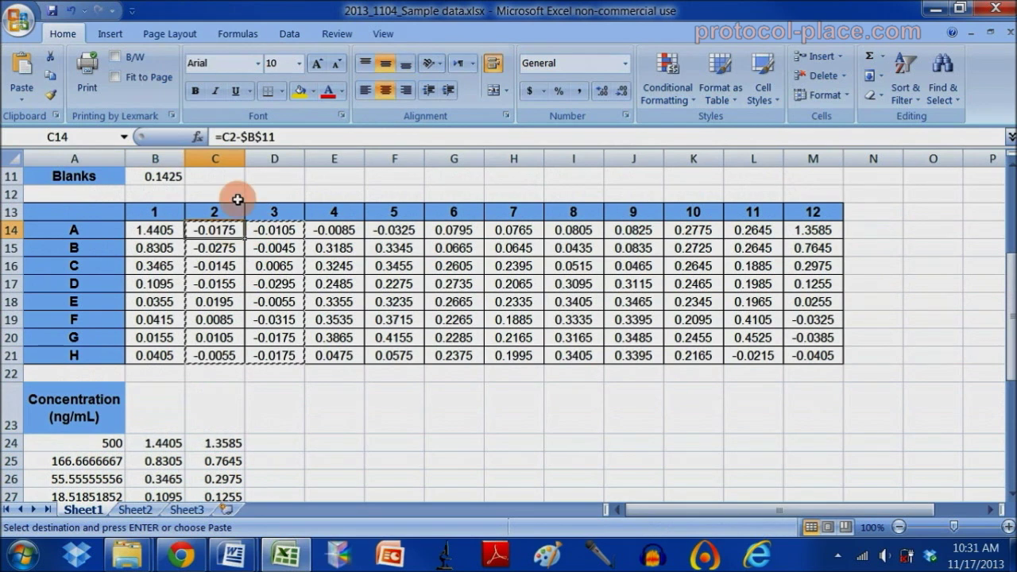
click(246, 139)
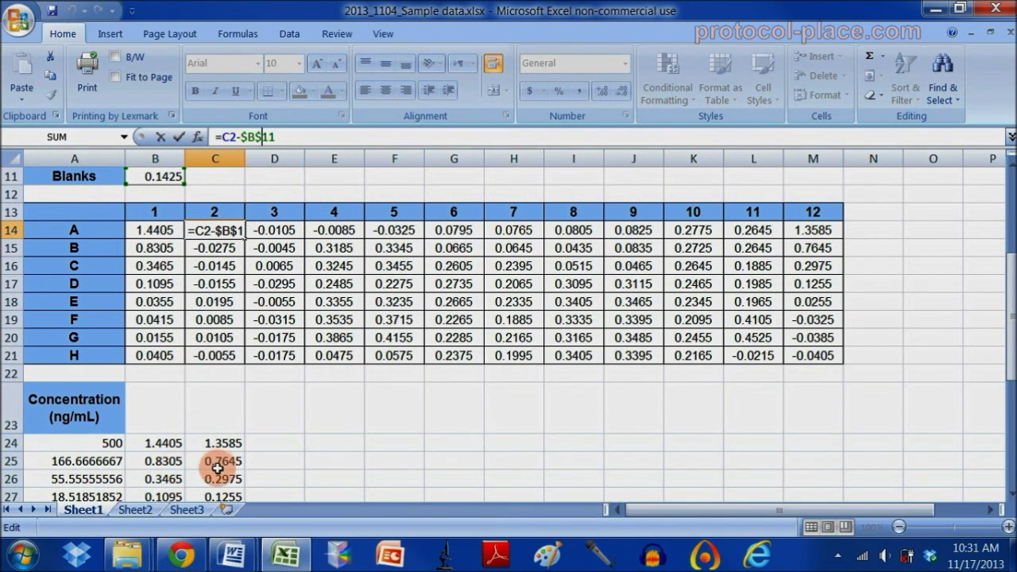
key(Return)
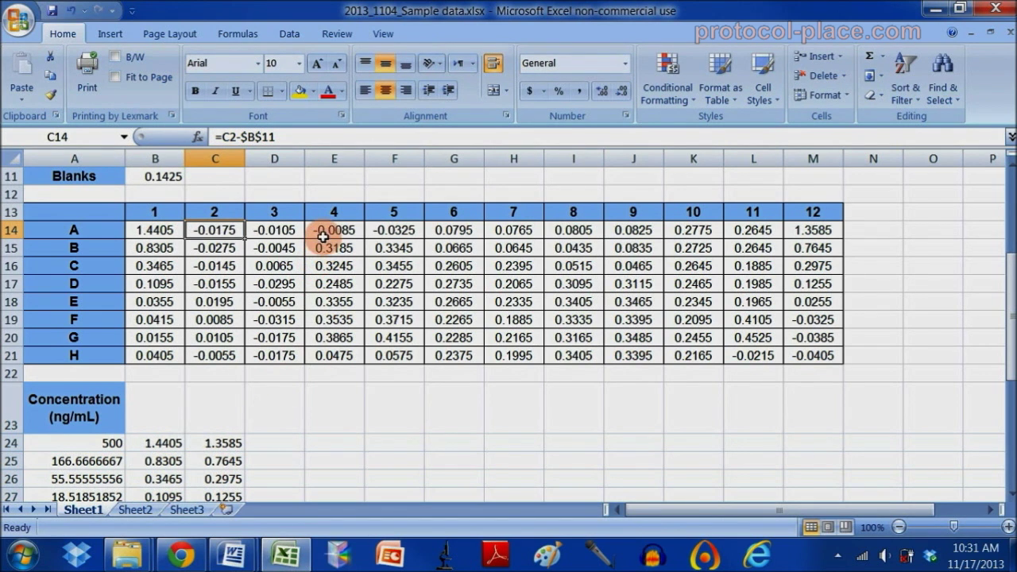
Copy the column 4 and 5 readings in E14:F21 and paste them as values only starting at B40
drag(333, 230, 392, 348)
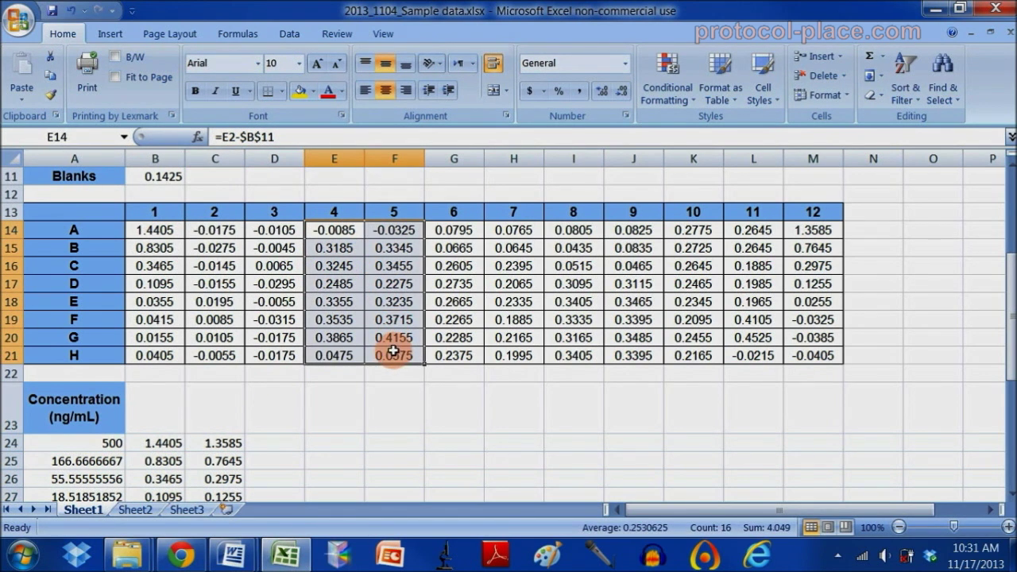
key(ctrl+c)
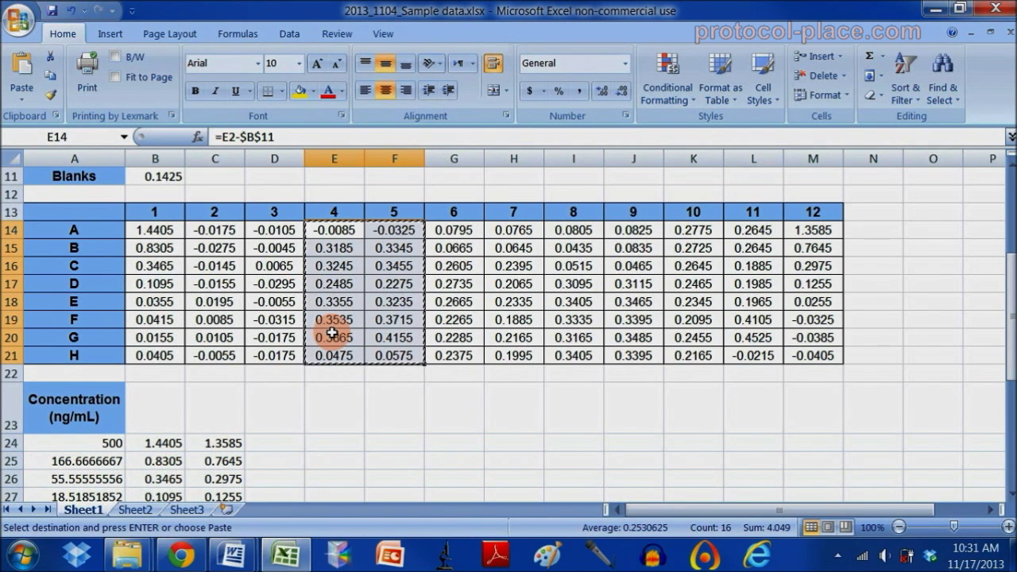
scroll(334, 331, down, 3)
scroll(335, 331, down, 3)
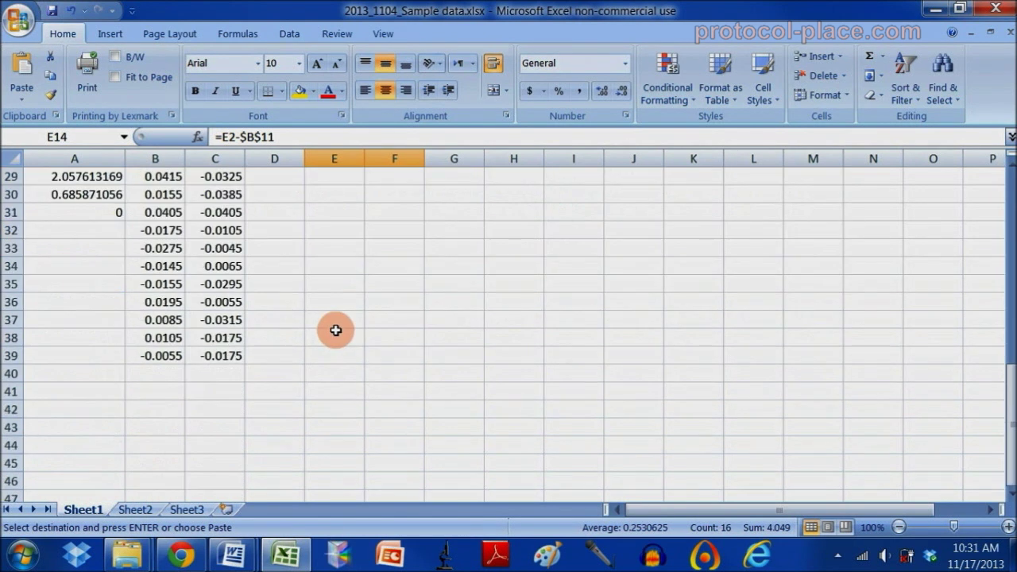
right_click(158, 374)
click(216, 157)
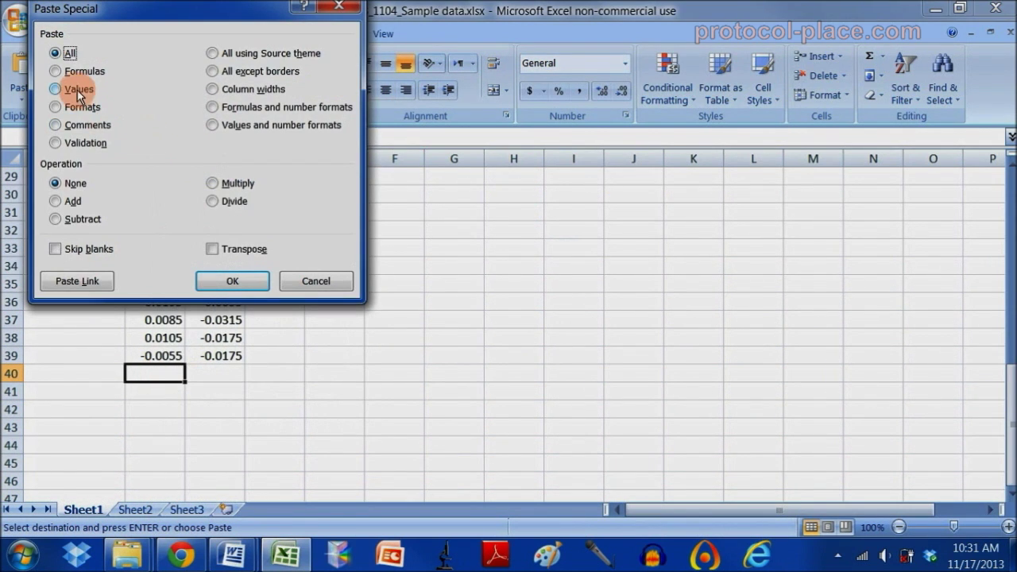
click(77, 90)
click(246, 283)
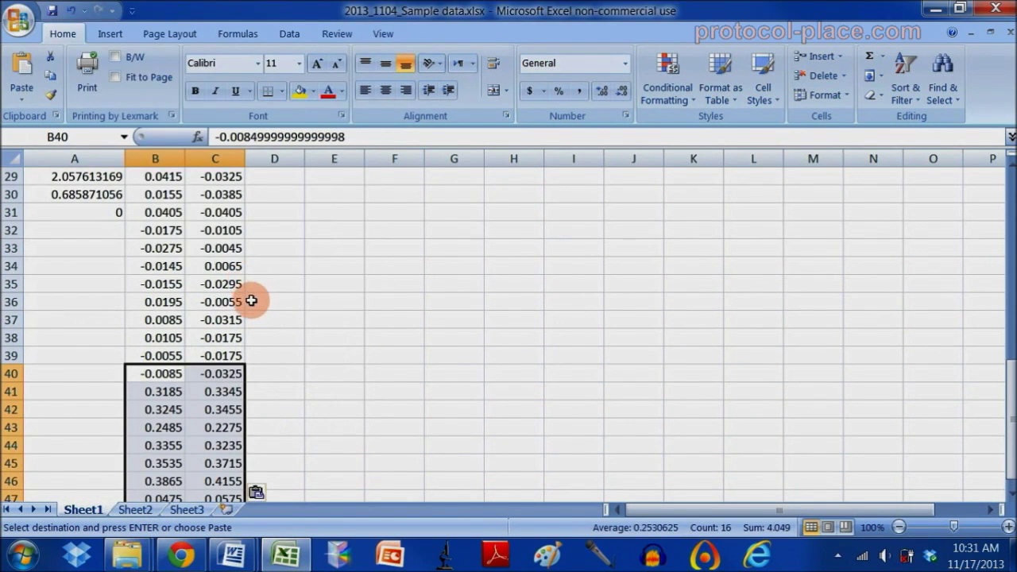
Review the duplicate sample readings in B32:C47 below the standards and the concentration heading in A23
scroll(269, 351, up, 2)
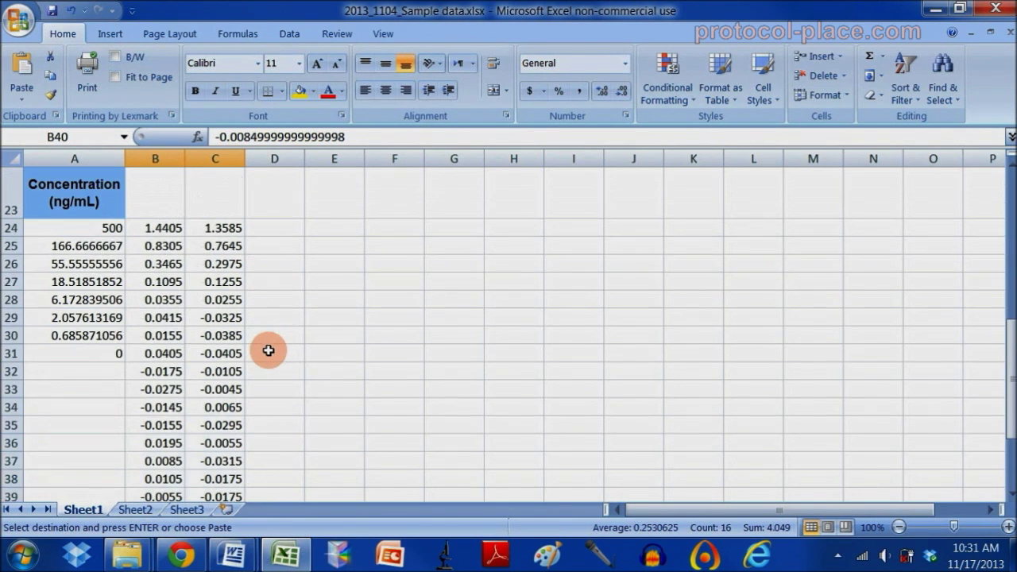
scroll(269, 351, down, 2)
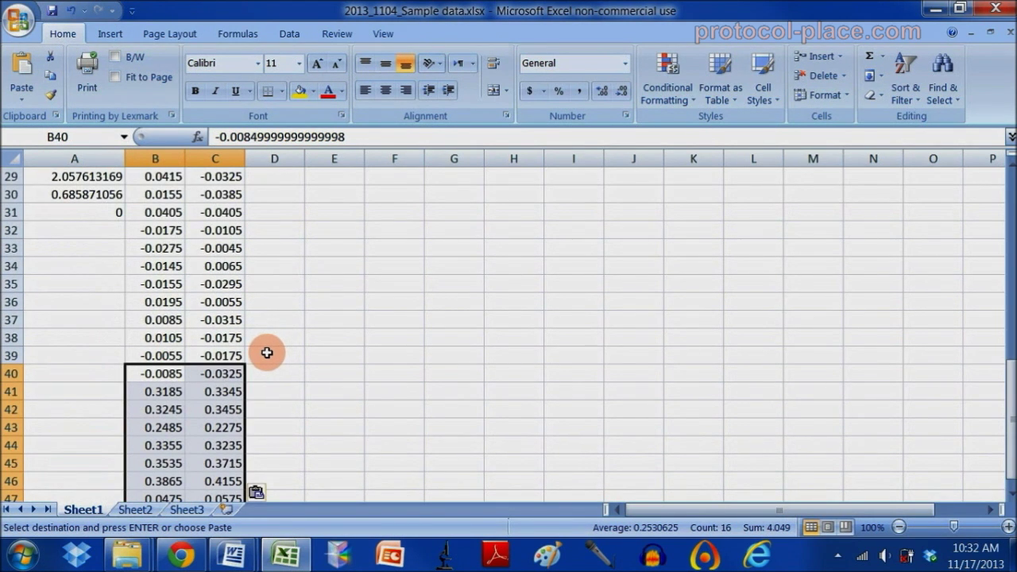
drag(159, 230, 207, 271)
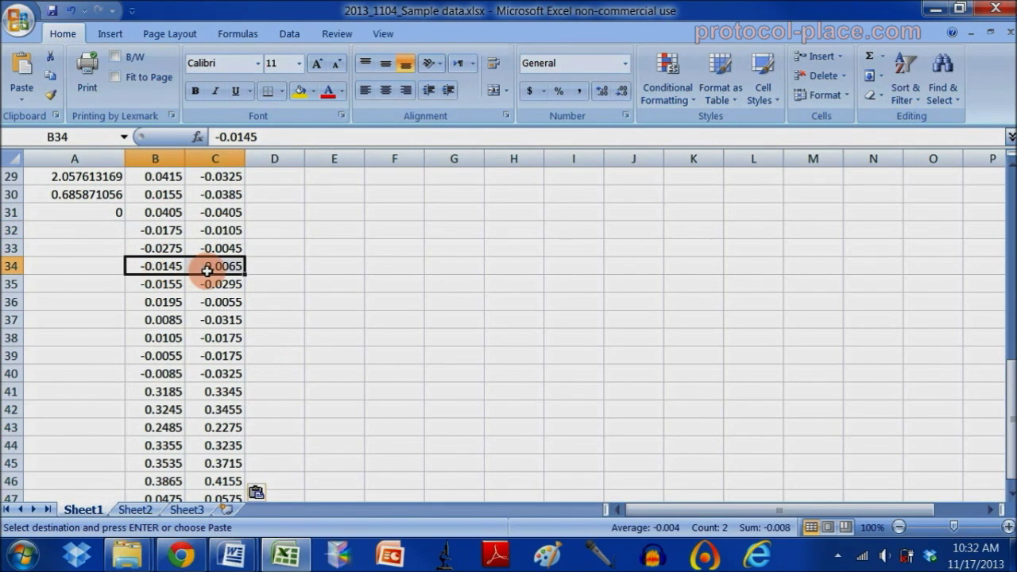
scroll(207, 271, down, 1)
drag(165, 445, 210, 450)
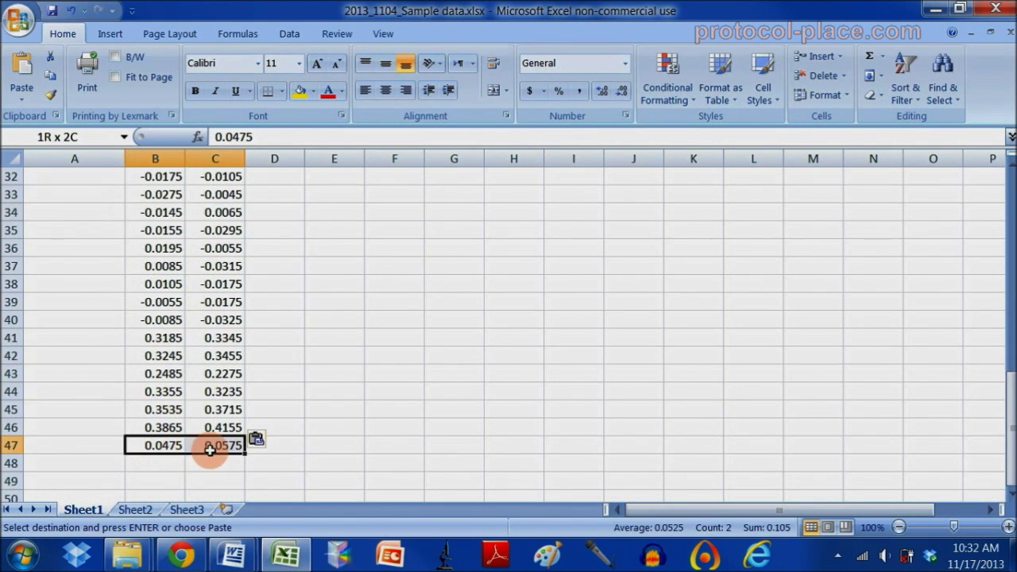
scroll(195, 318, up, 3)
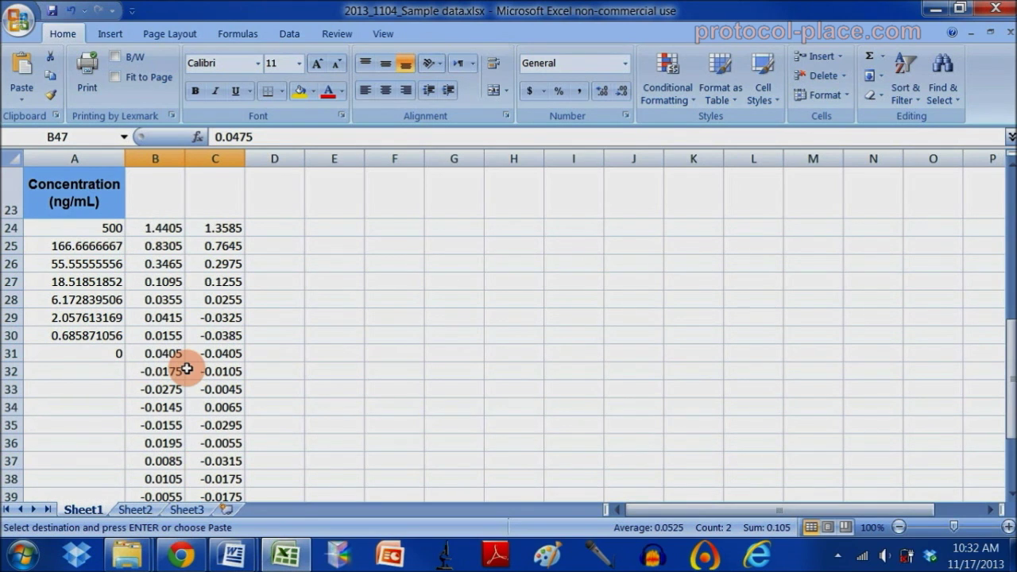
click(93, 203)
scroll(130, 212, down, 3)
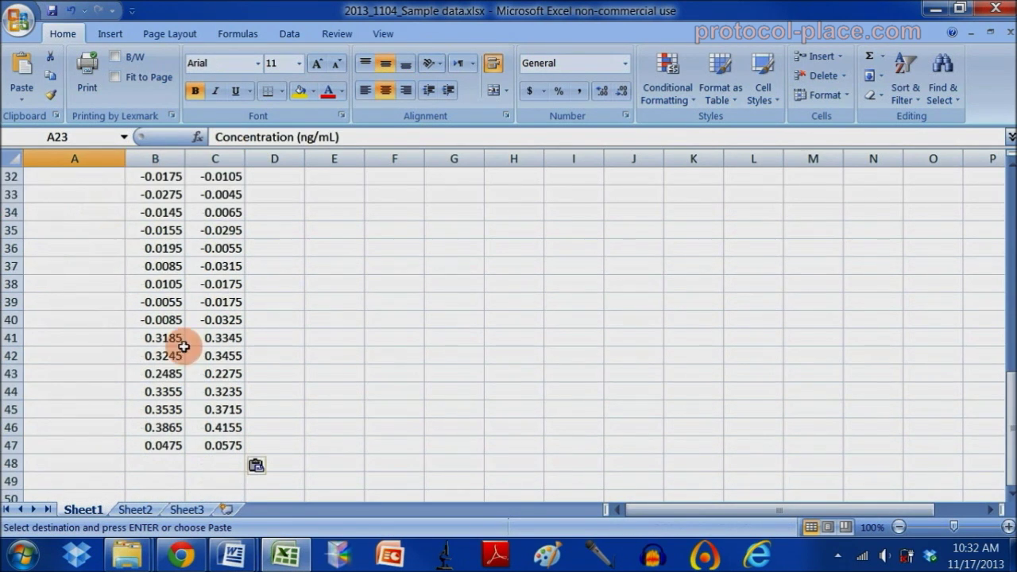